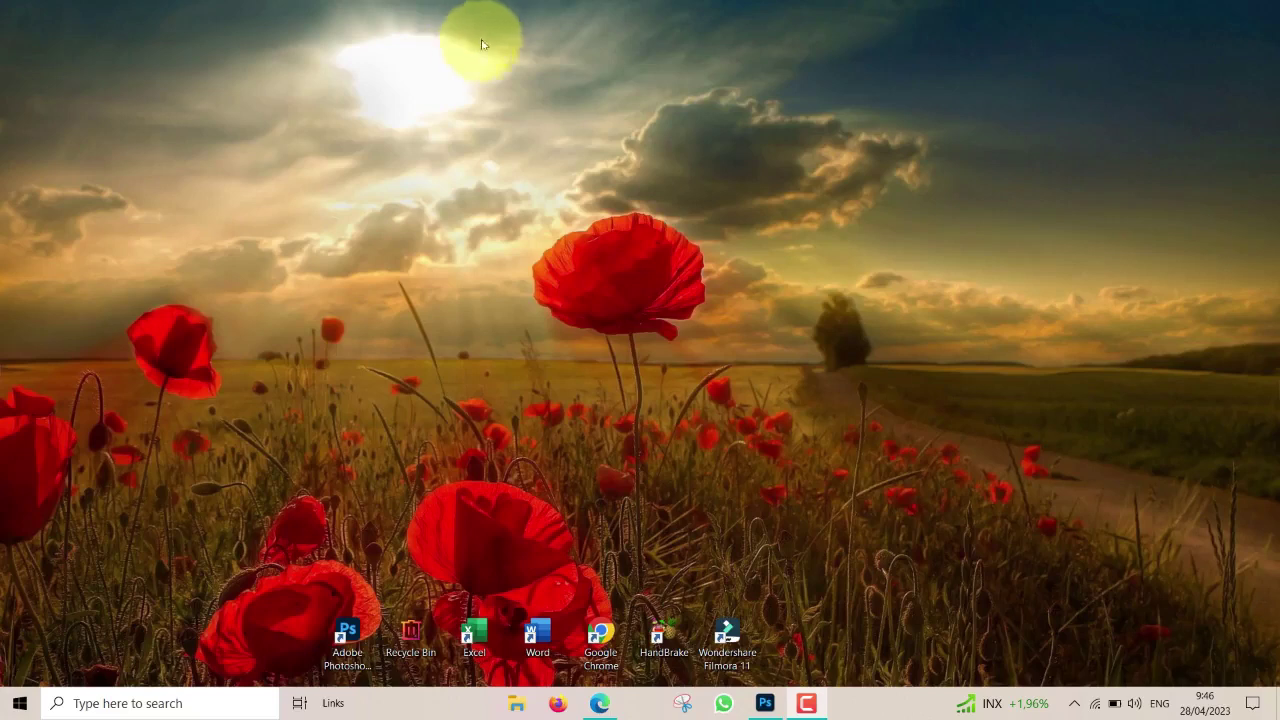
Bring the Photoshop window with the 762 × 531 px hijab portrait to the front.
left_click(766, 705)
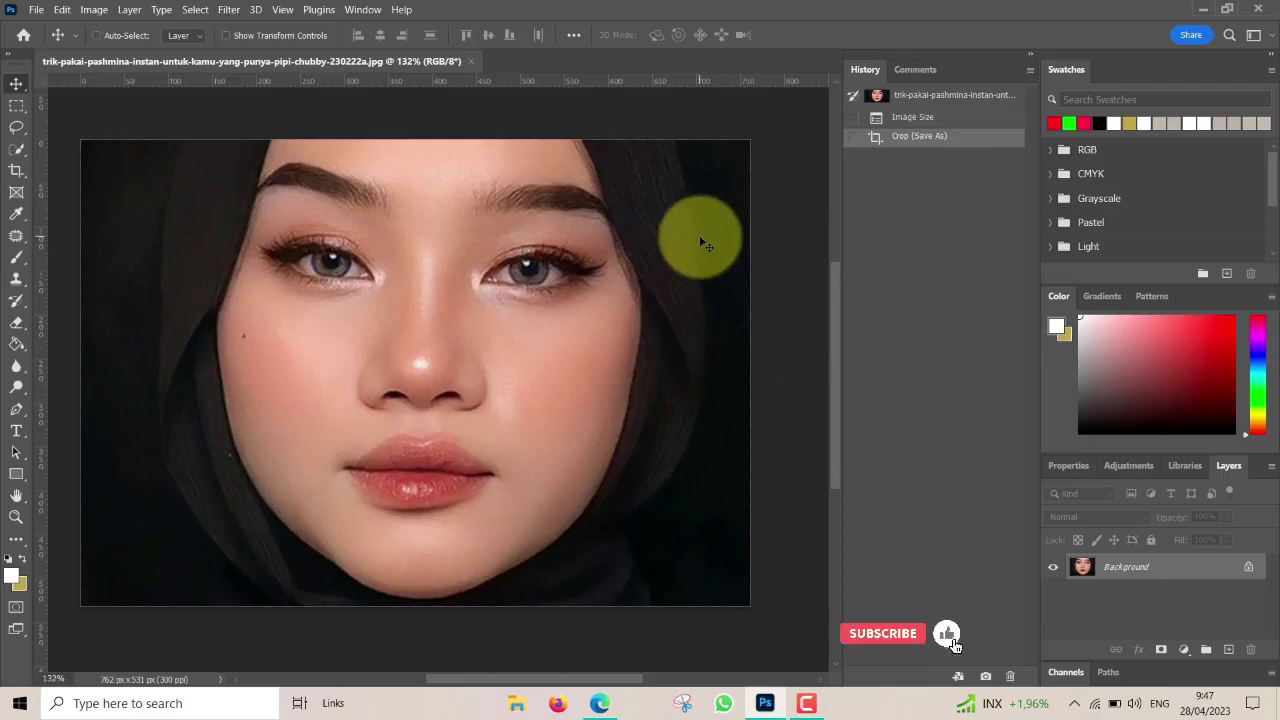
Duplicate the Background layer into Layer 1 with Ctrl+J.
key("ctrl+j")
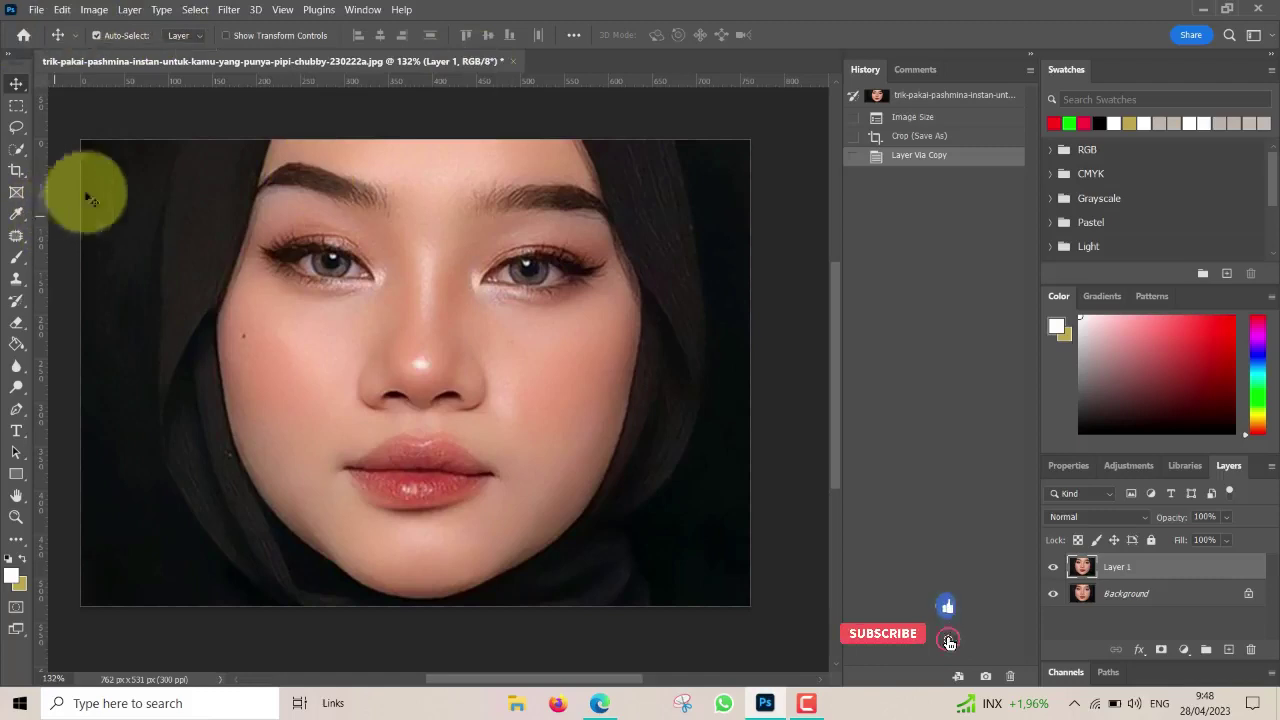
Open Filter > Liquify on Layer 1, with Face #1 detected.
left_click(228, 10)
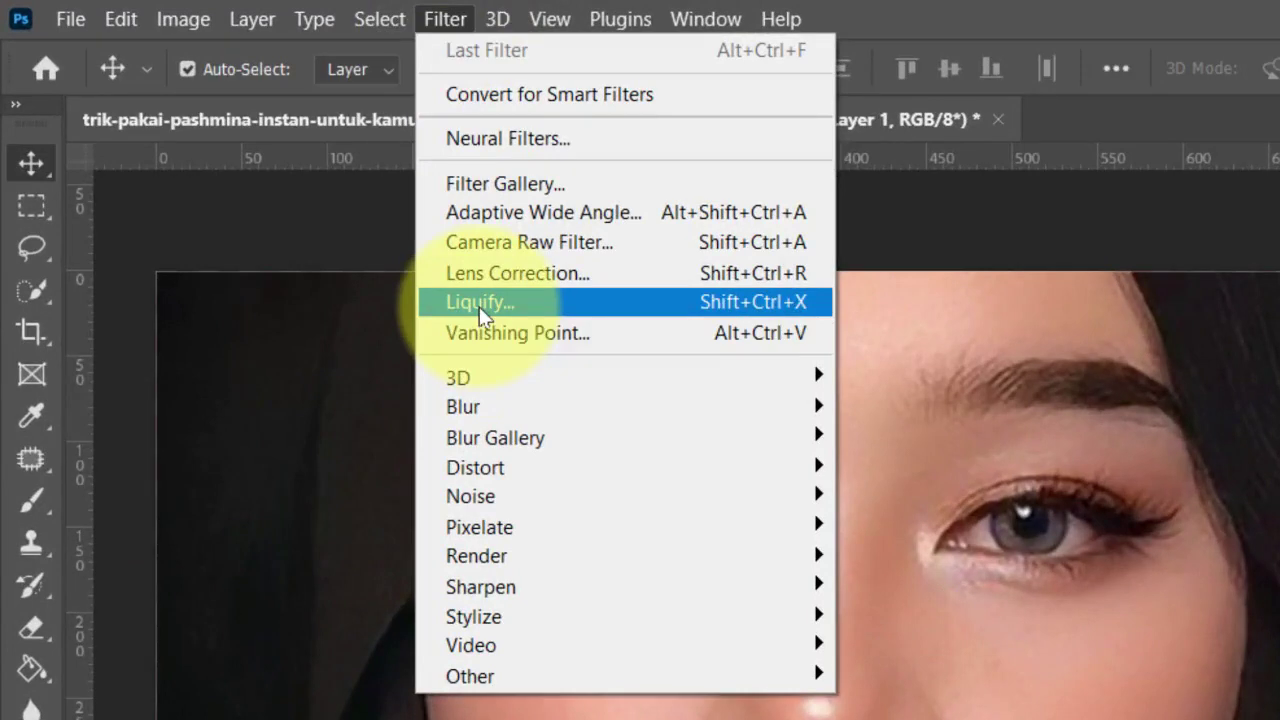
left_click(481, 314)
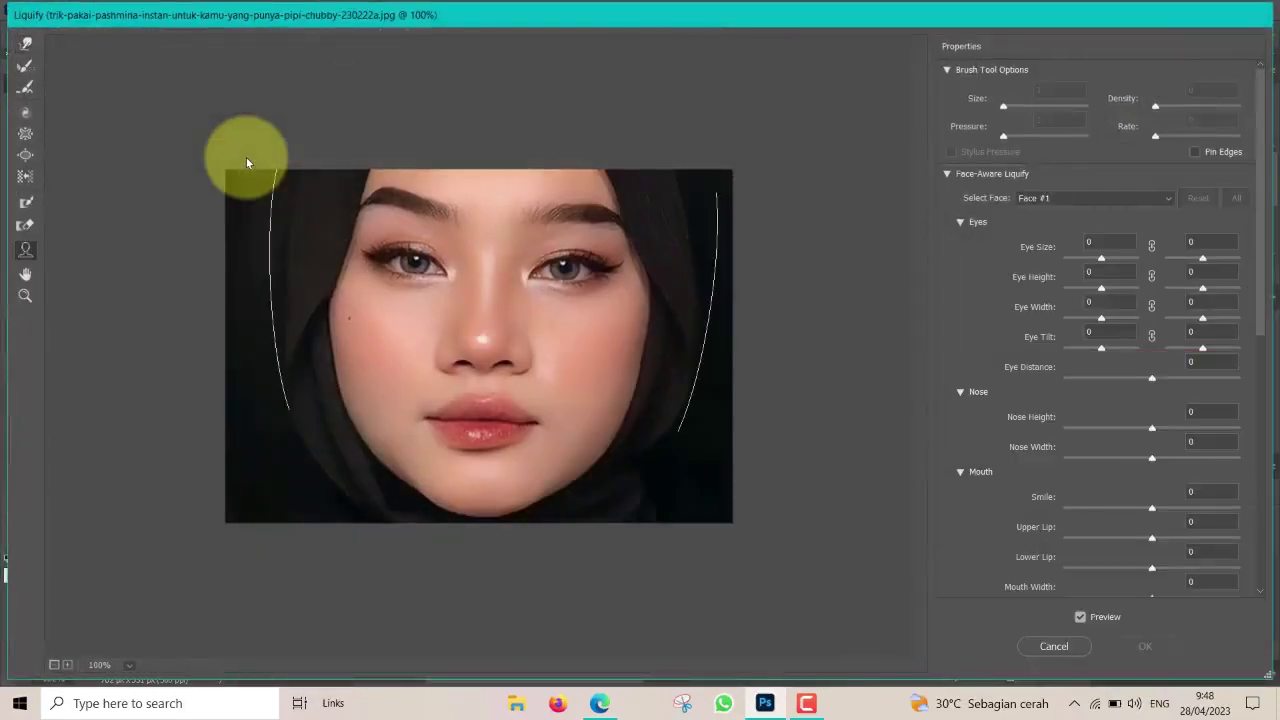
mouse_move(594, 382)
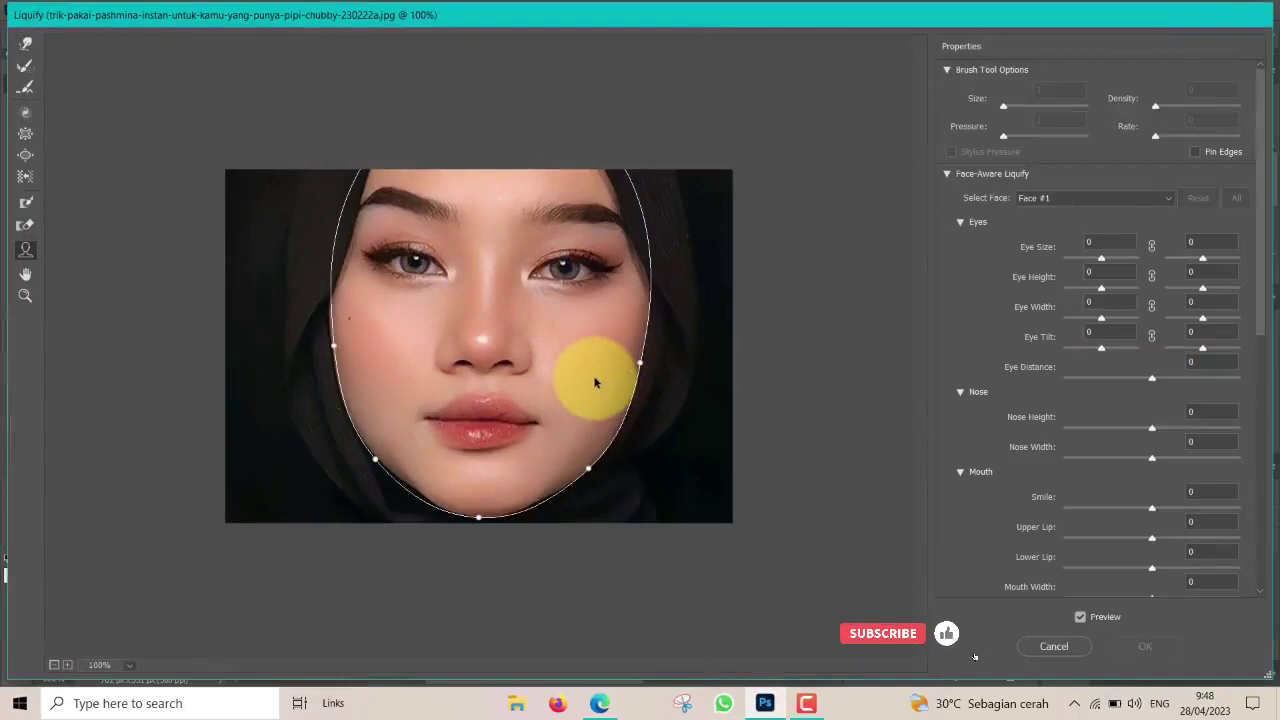
scroll(594, 382, "up", 1)
scroll(594, 380, "up", 1)
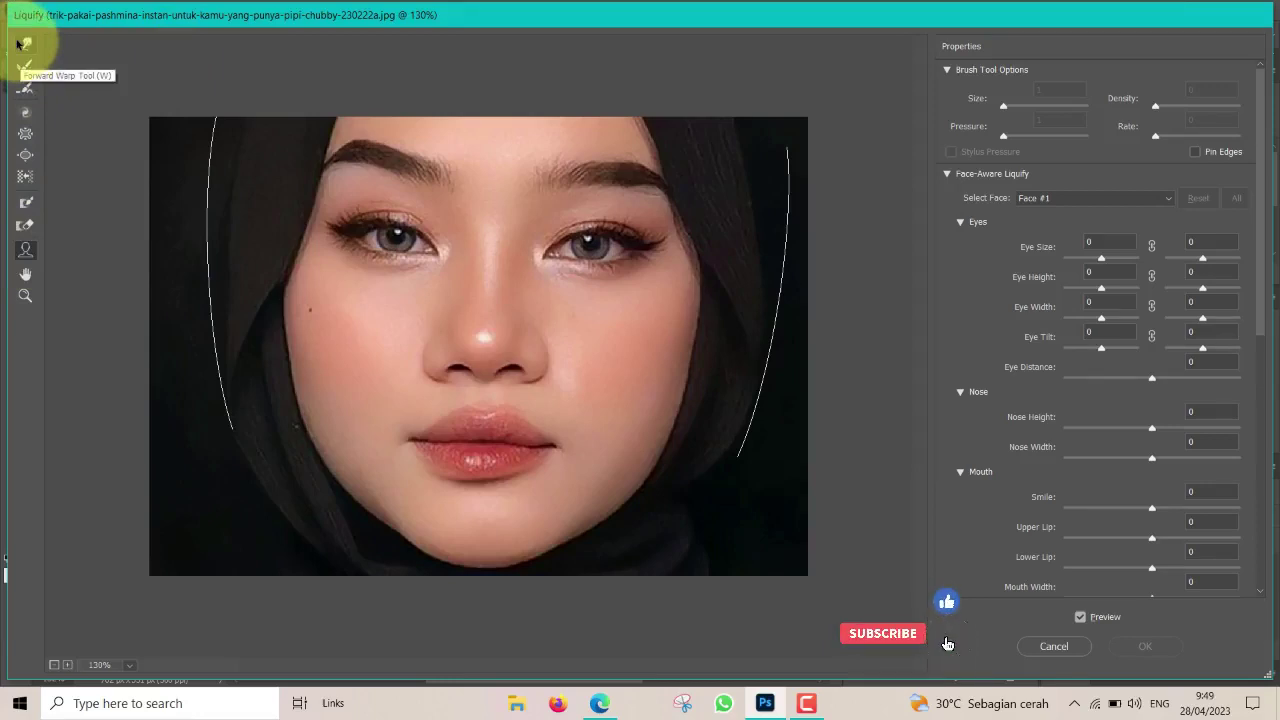
Choose the Forward Warp Tool and reduce its brush size from 100 to 70.
left_click(25, 43)
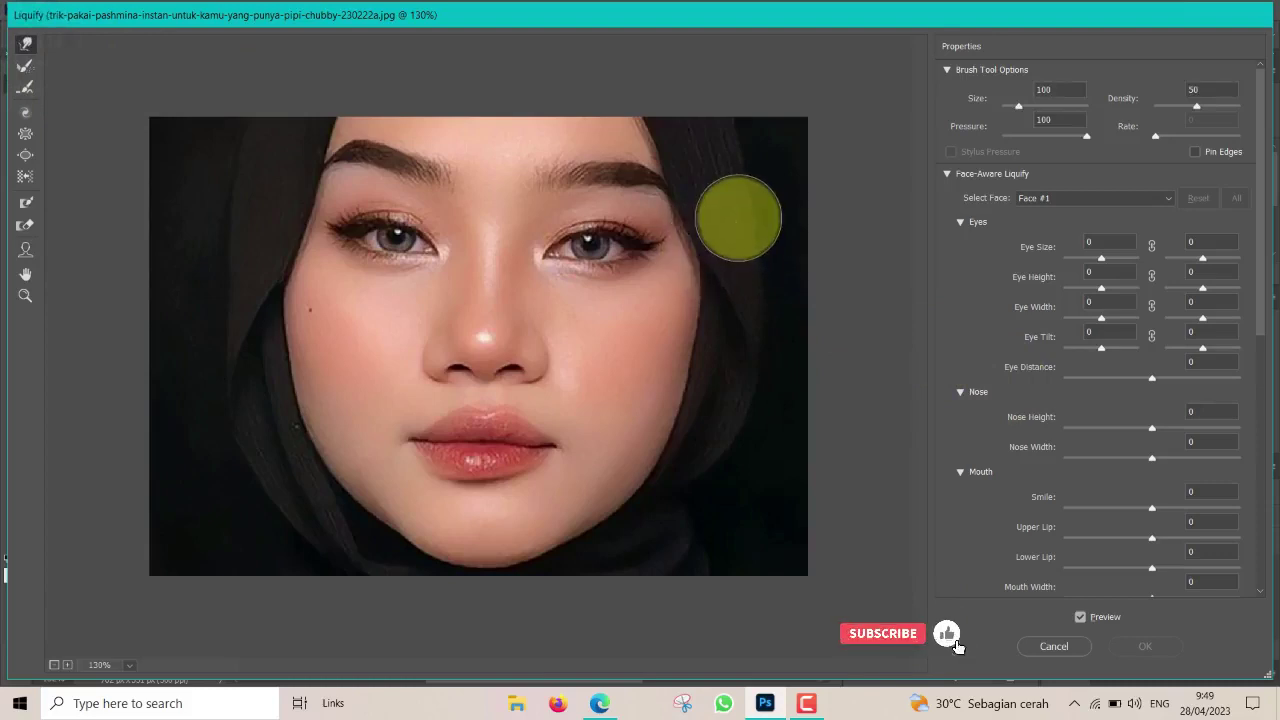
key("bracketleft")
key("bracketleft")
key("bracketleft")
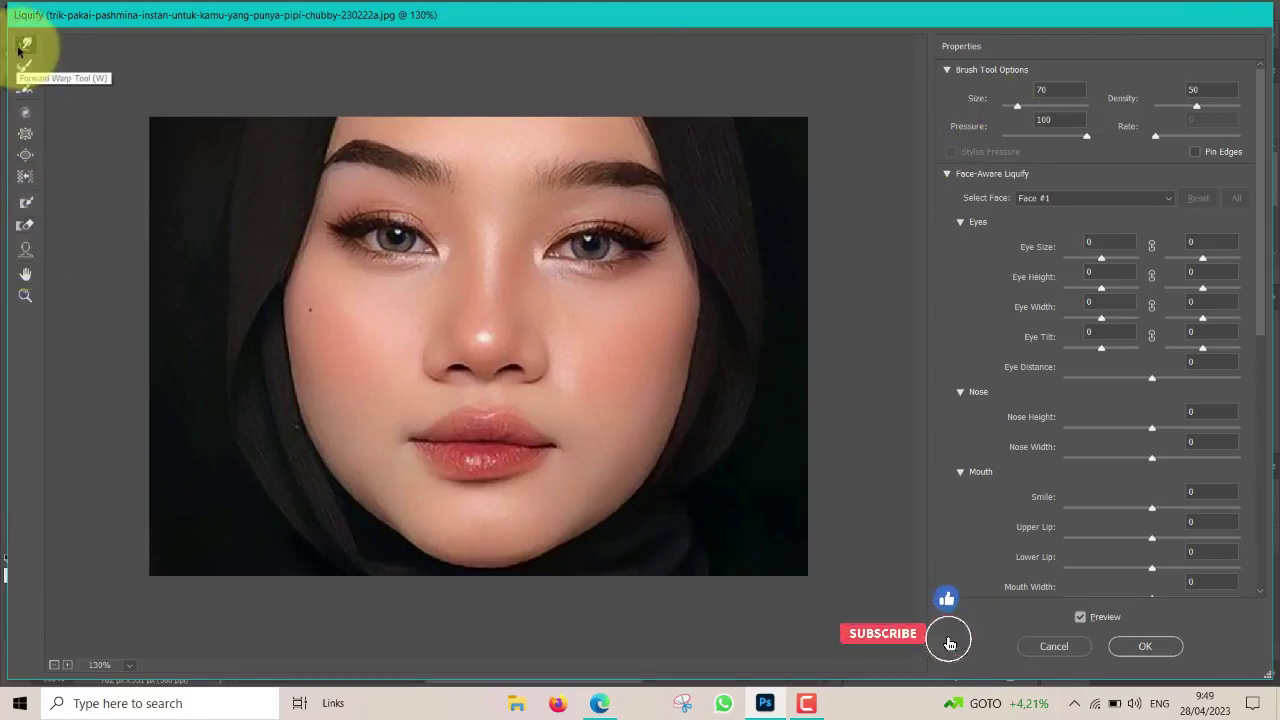
With the Face Tool, pull the face-width, jawline and chin handles inward to narrow the face.
left_click(25, 250)
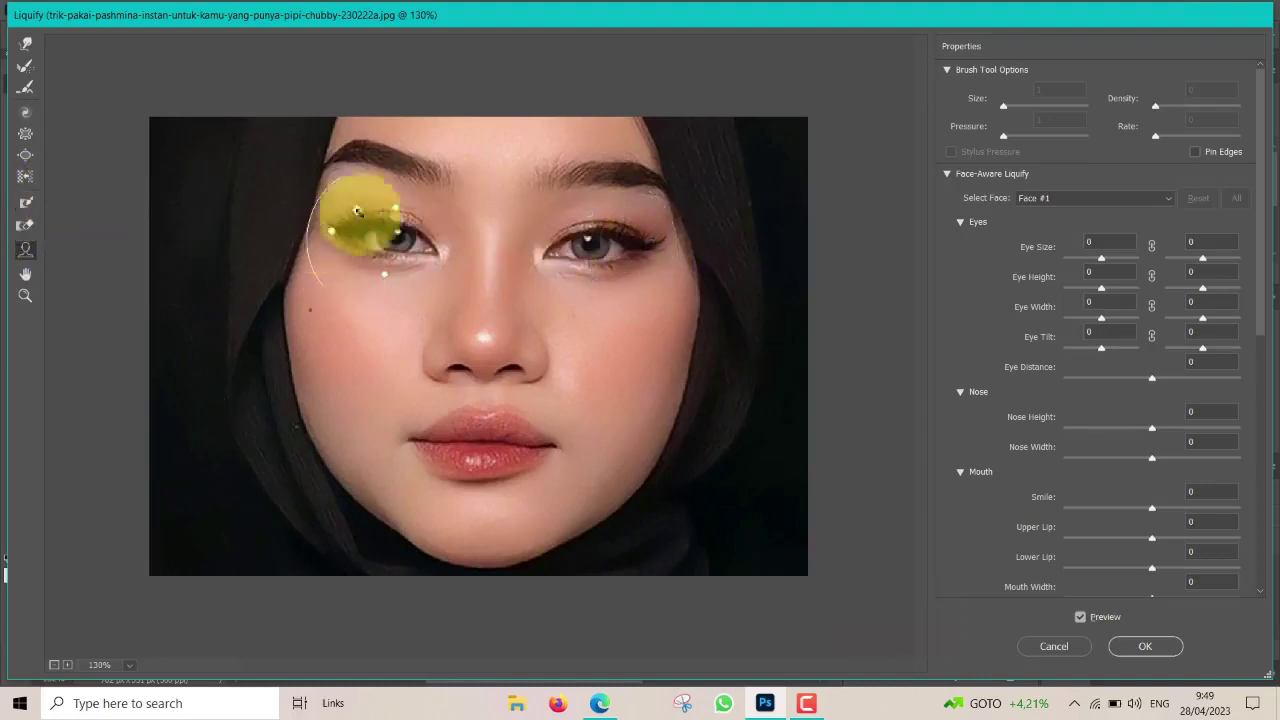
mouse_move(480, 400)
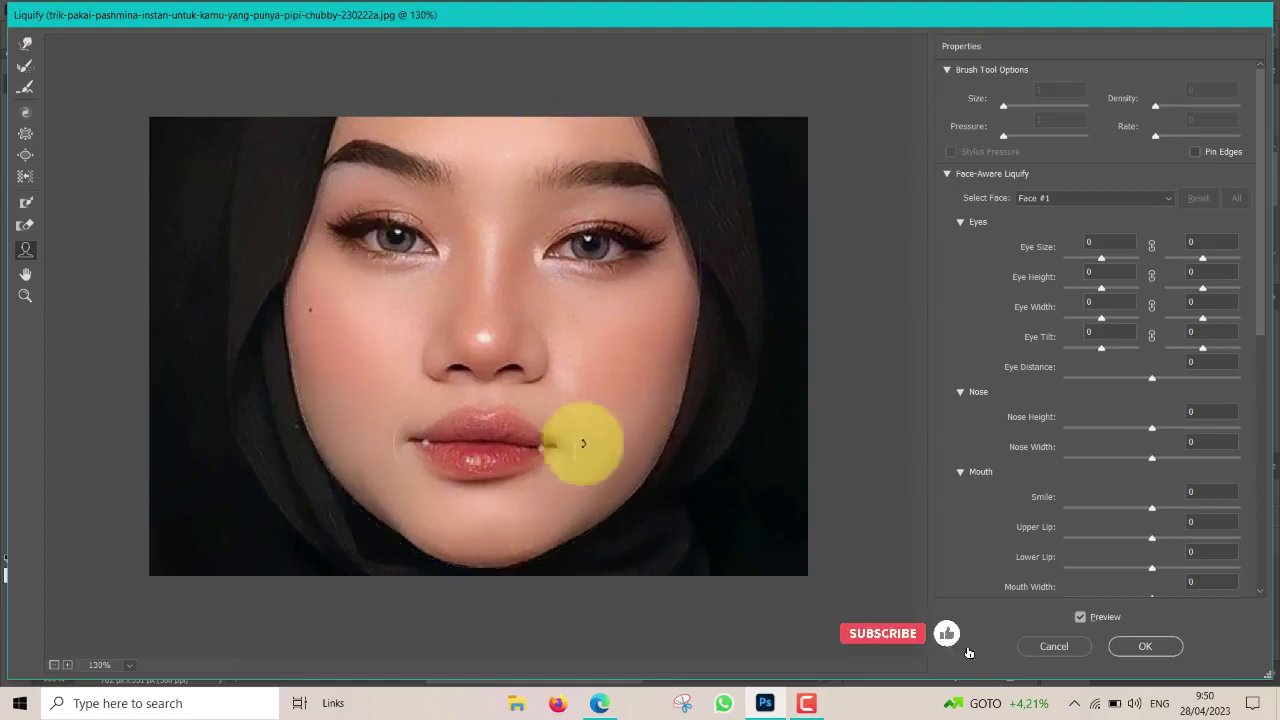
mouse_move(680, 365)
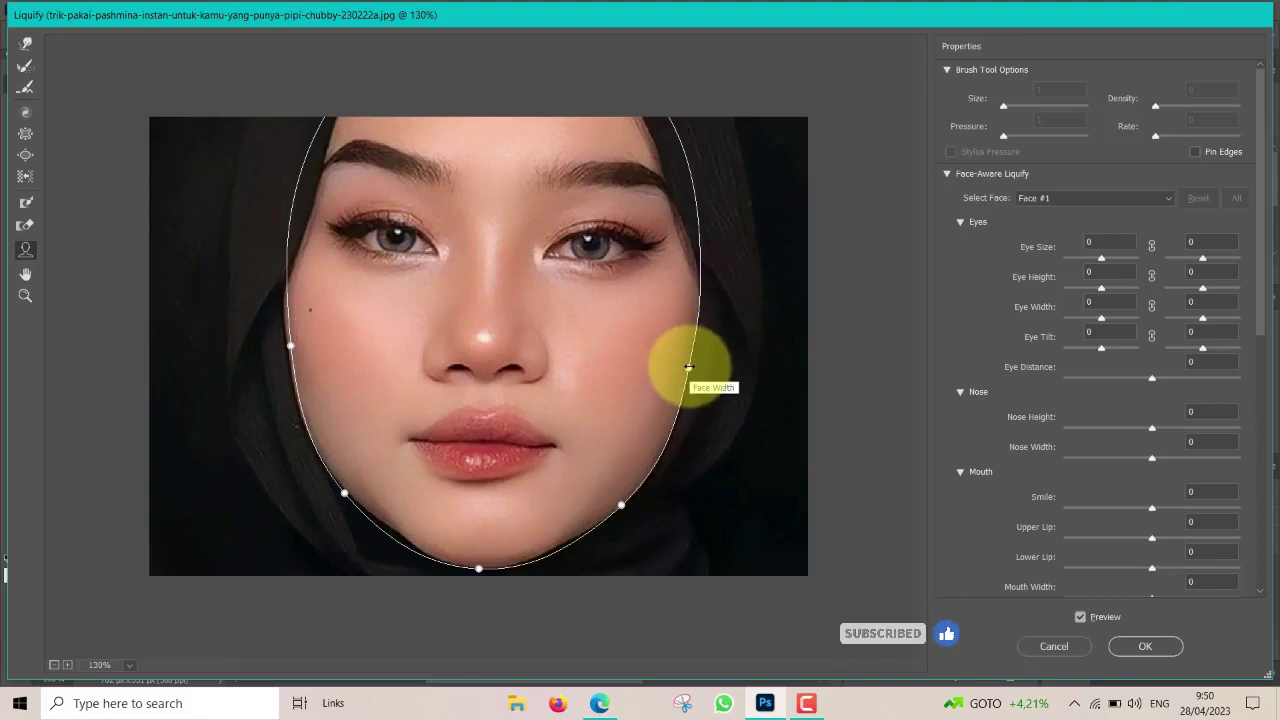
left_click_drag(689, 367, 687, 365)
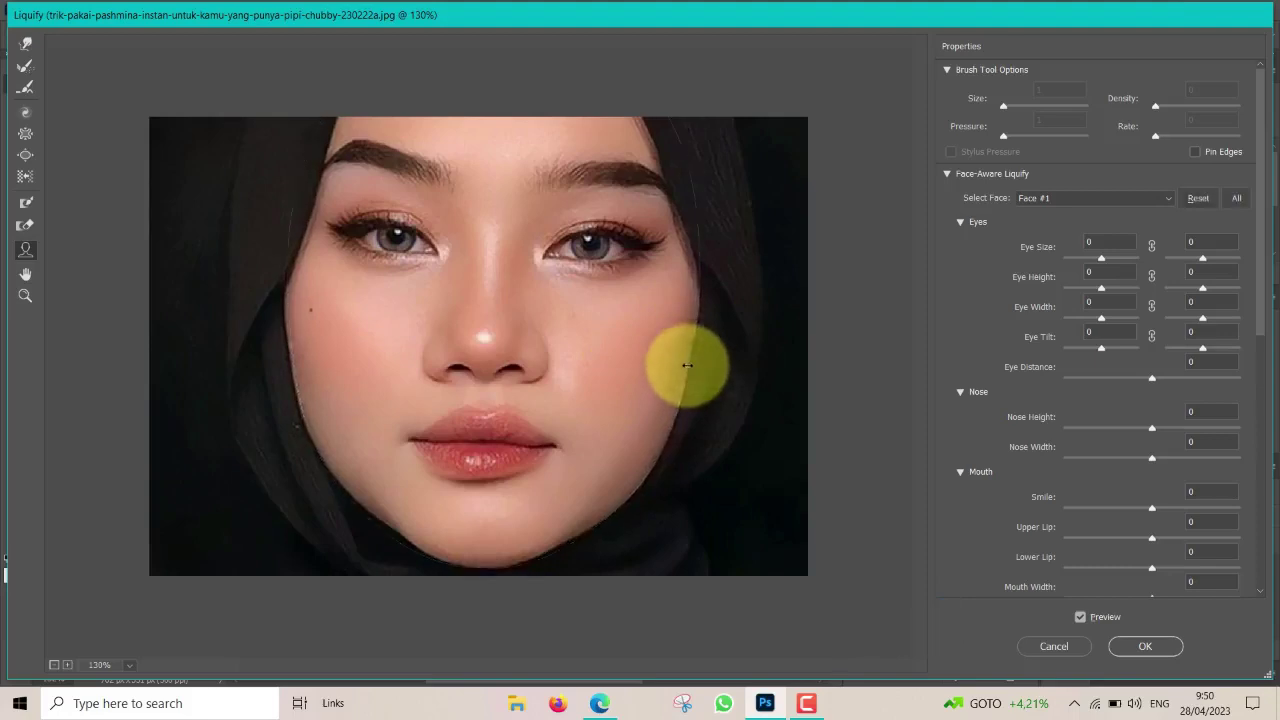
mouse_move(683, 366)
left_mouse_down()
mouse_move(651, 360)
mouse_move(665, 361)
left_mouse_up()
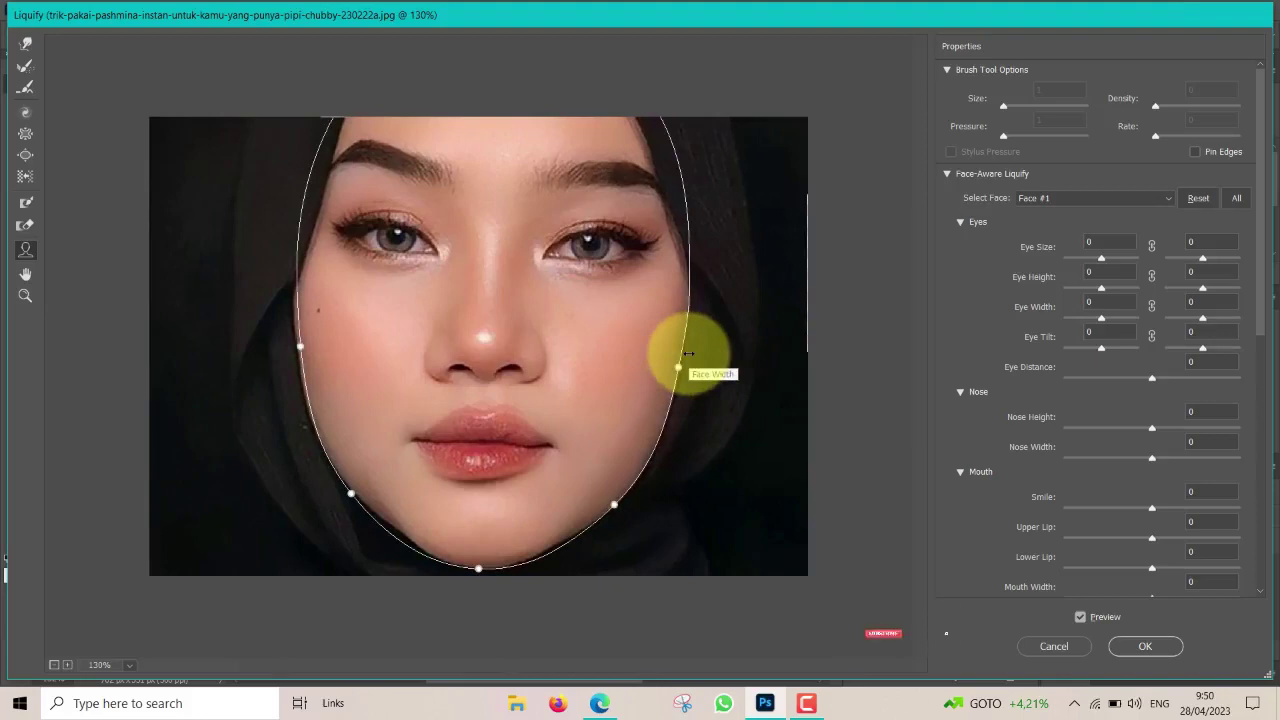
mouse_move(478, 340)
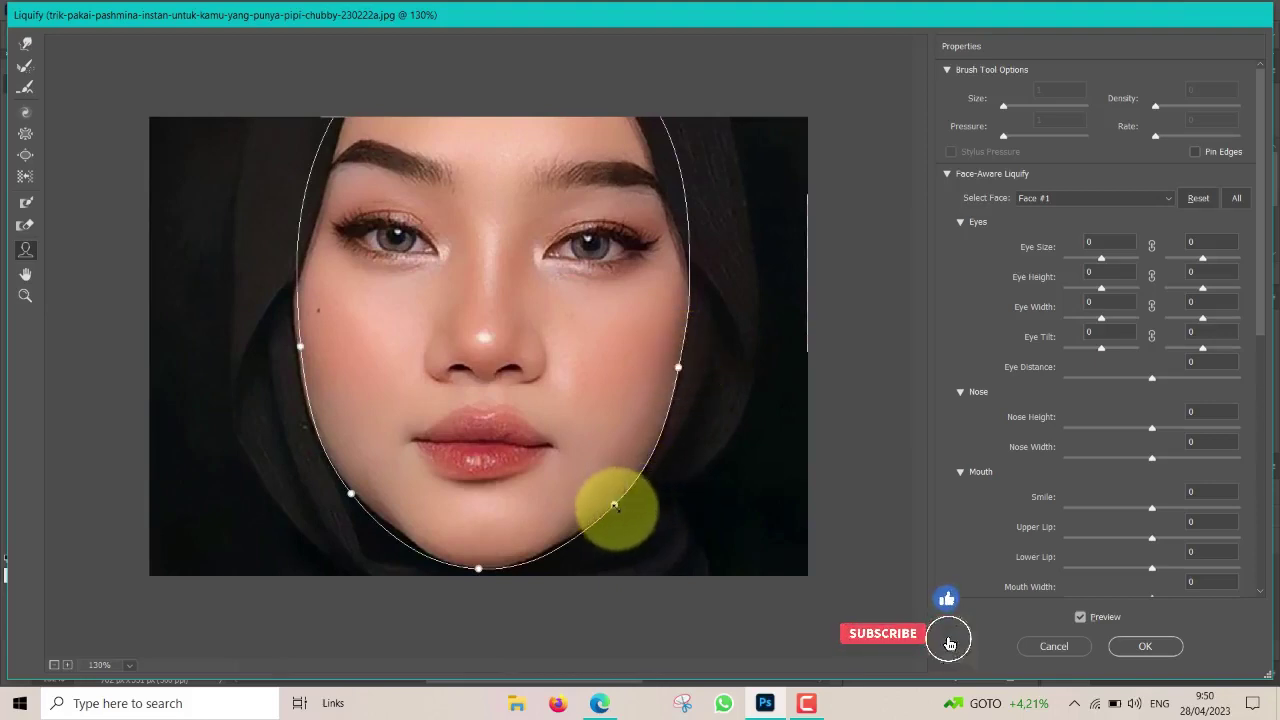
left_click_drag(614, 505, 606, 494)
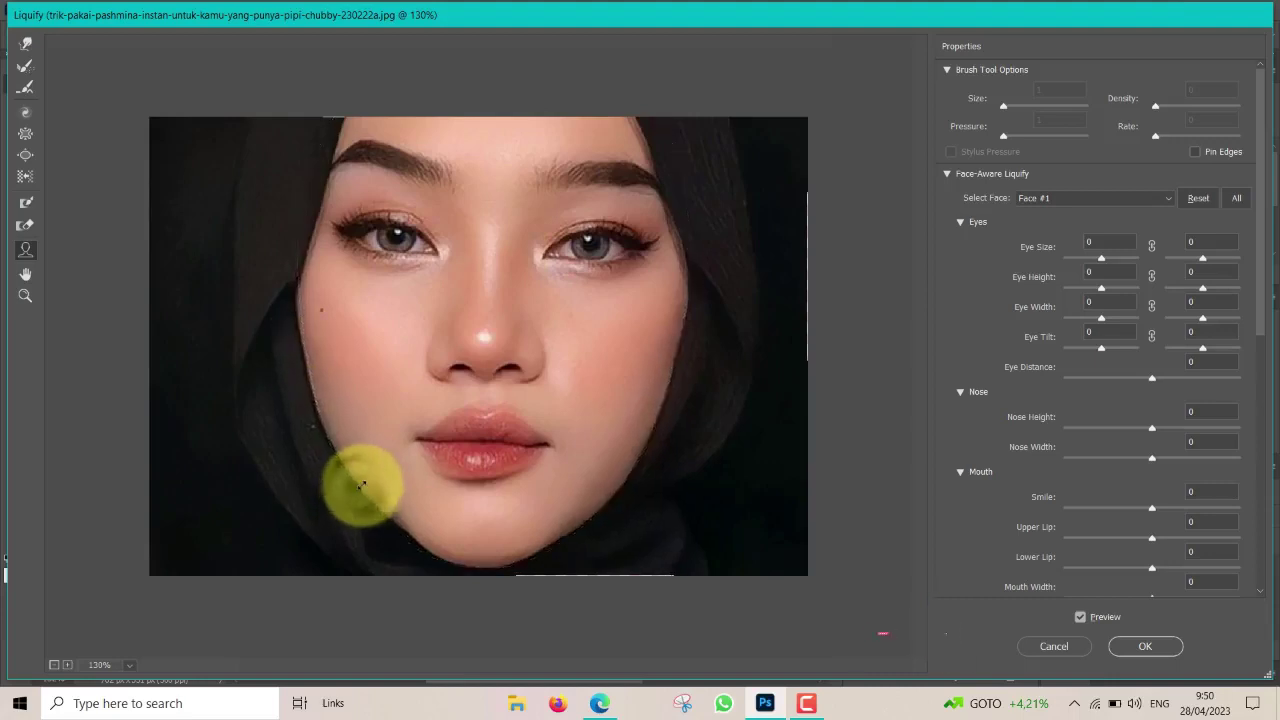
left_click_drag(357, 492, 370, 505)
left_click_drag(478, 570, 477, 543)
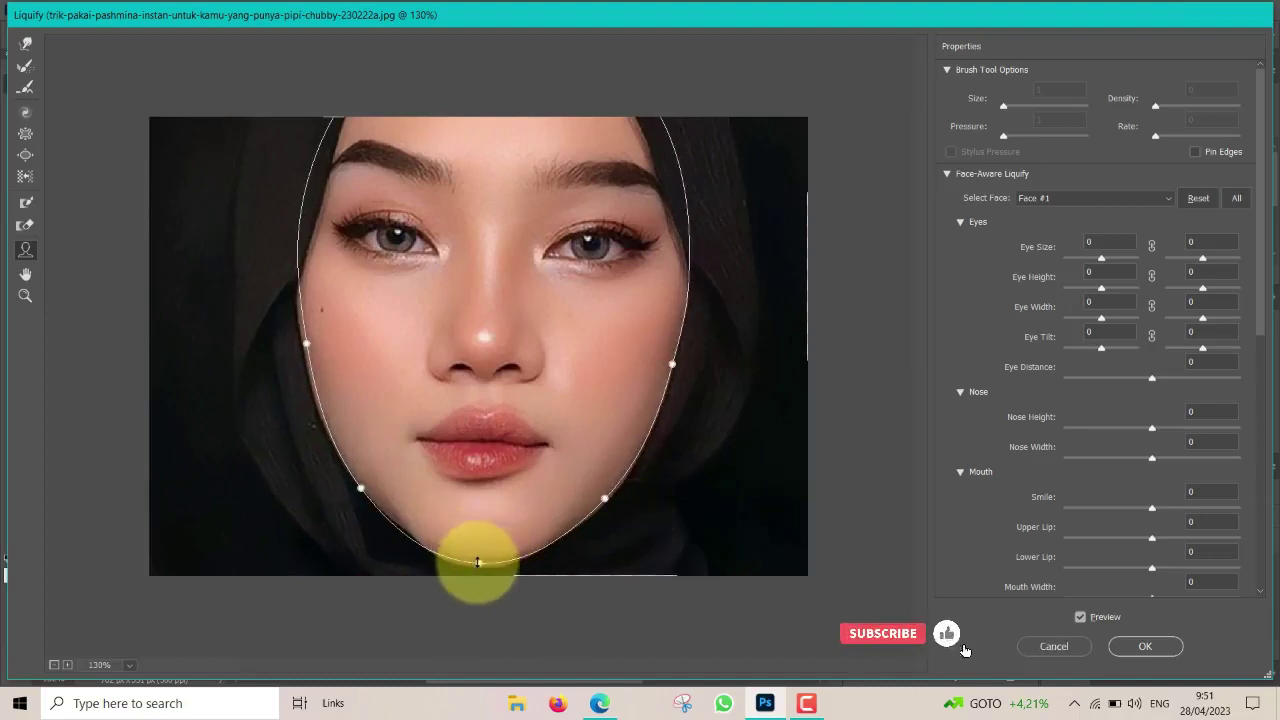
left_click_drag(476, 562, 477, 559)
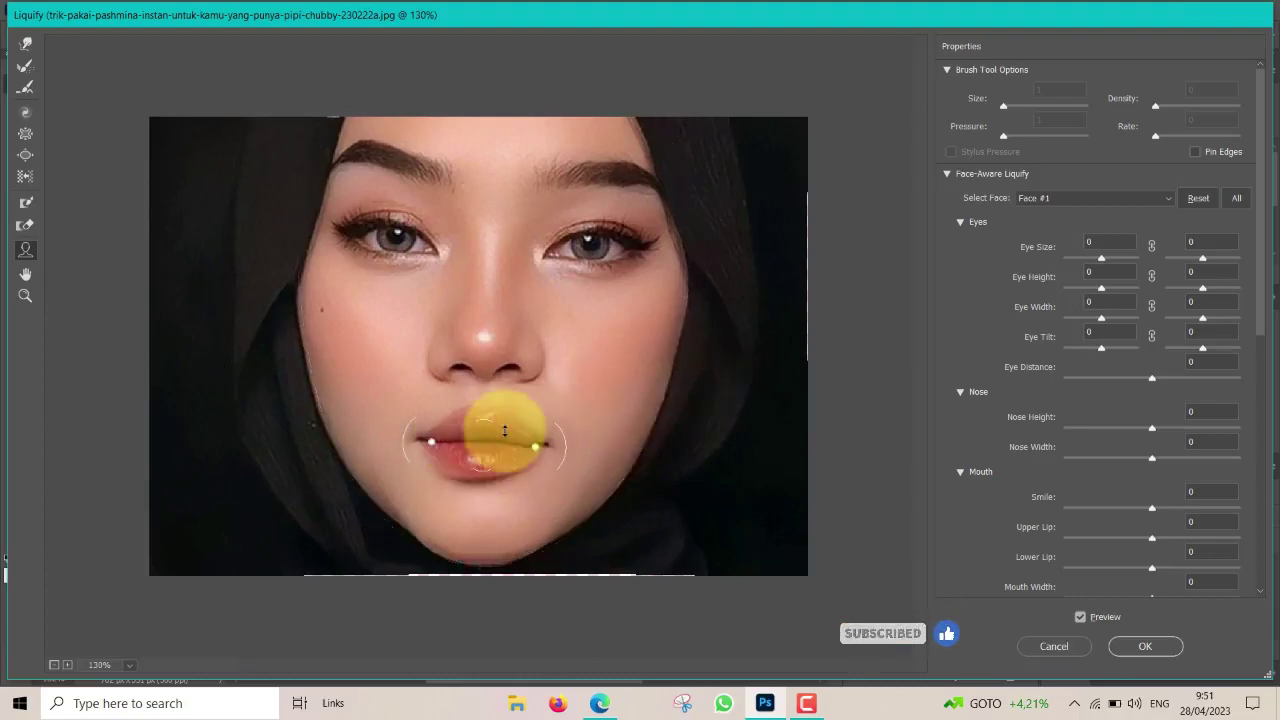
mouse_move(483, 442)
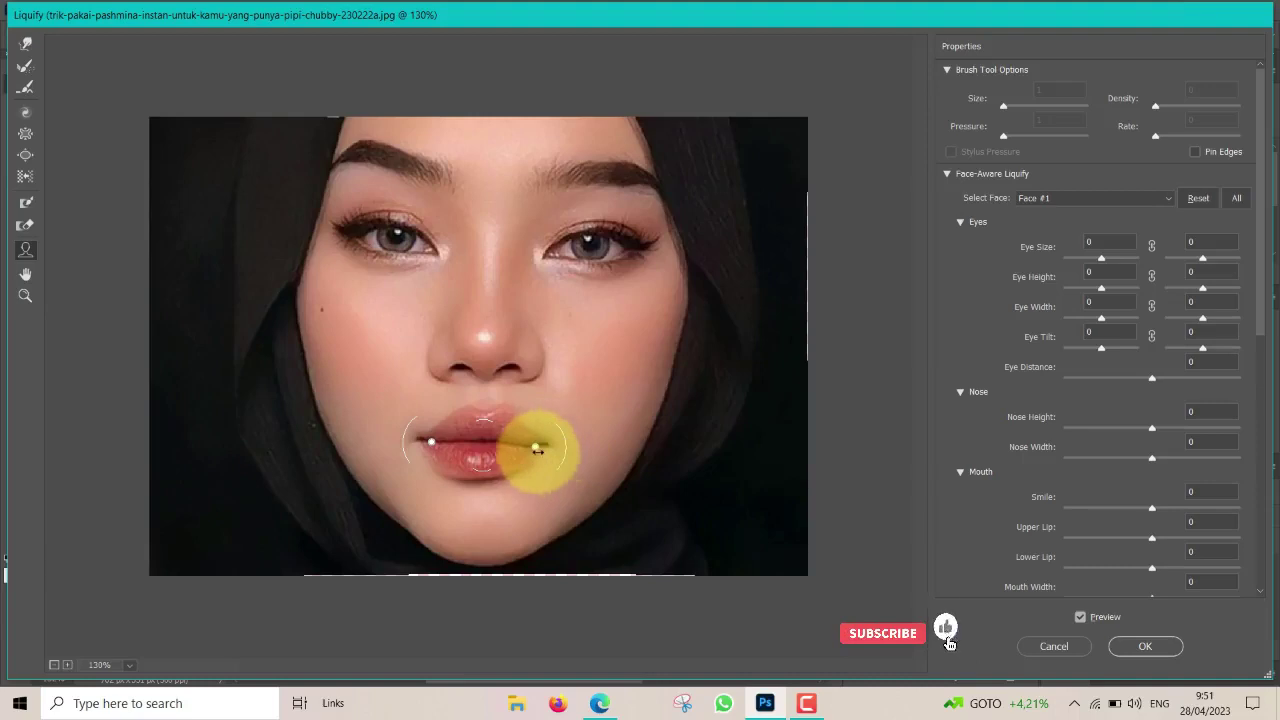
Drag the mouth, lower lip and nose handles to Mouth Width -30, Lower Lip 37, Nose Width -77.
left_click_drag(537, 448, 515, 448)
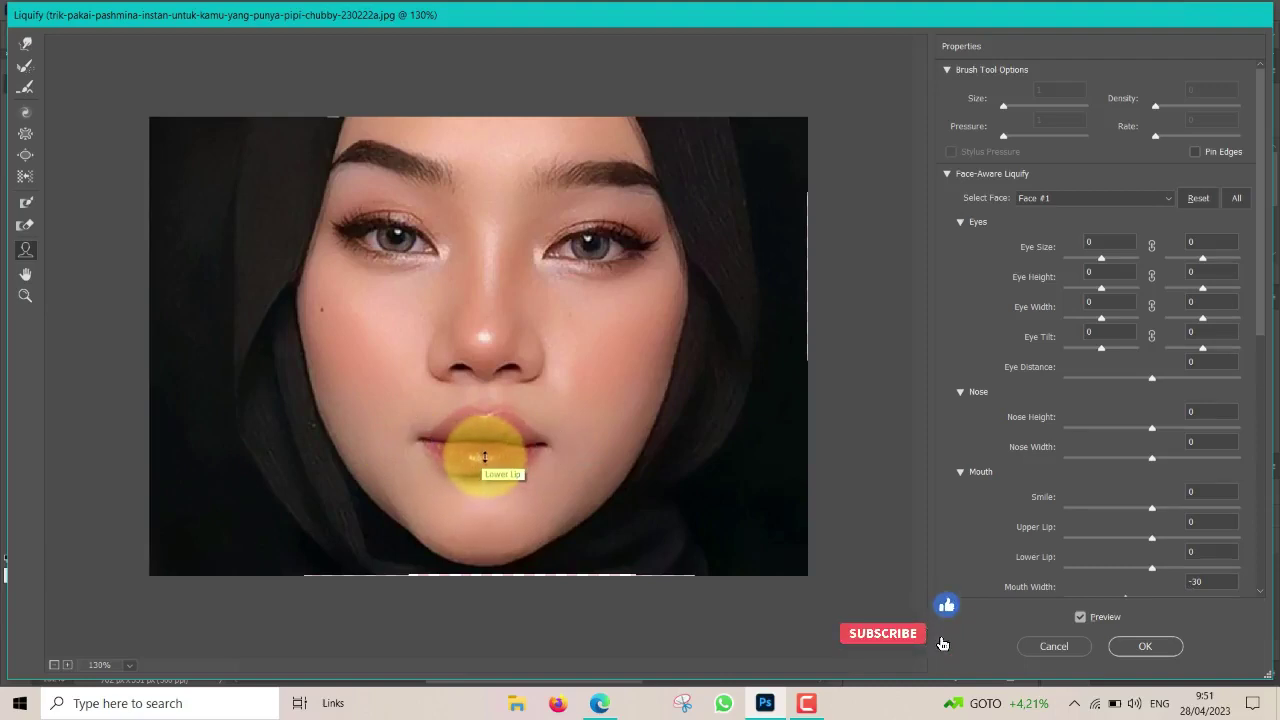
left_click_drag(484, 456, 568, 457)
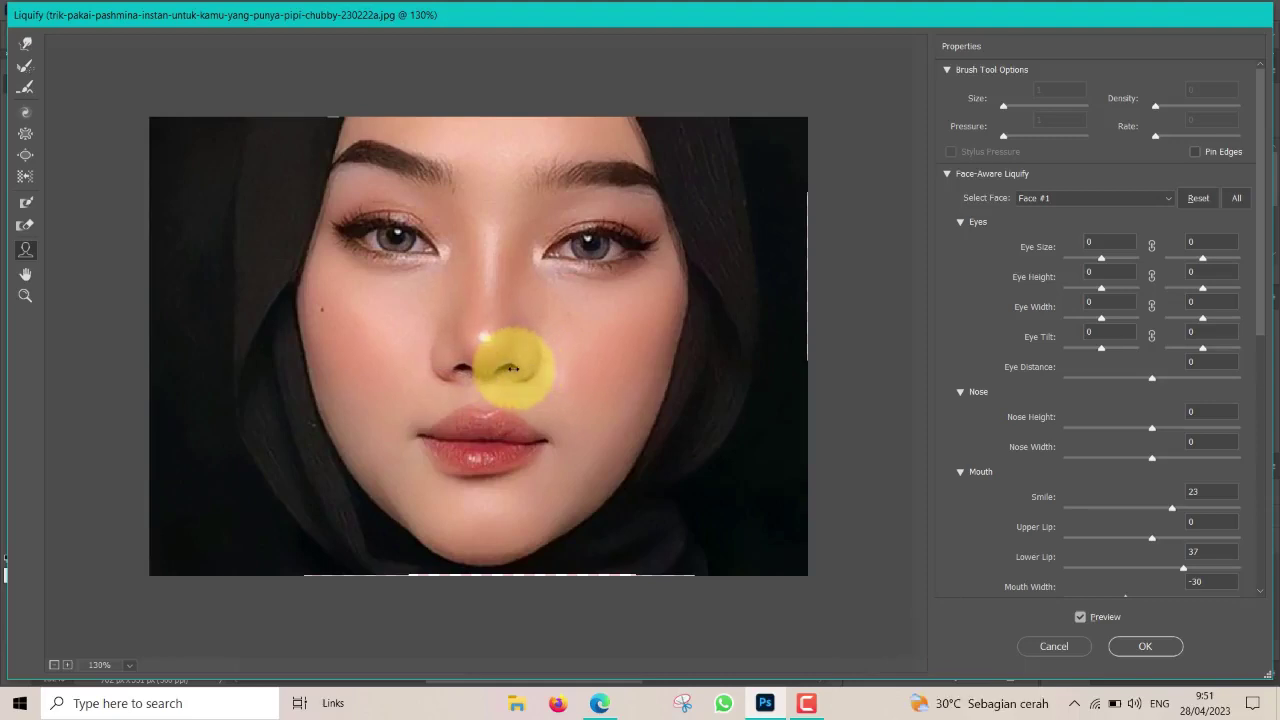
left_click_drag(512, 370, 498, 370)
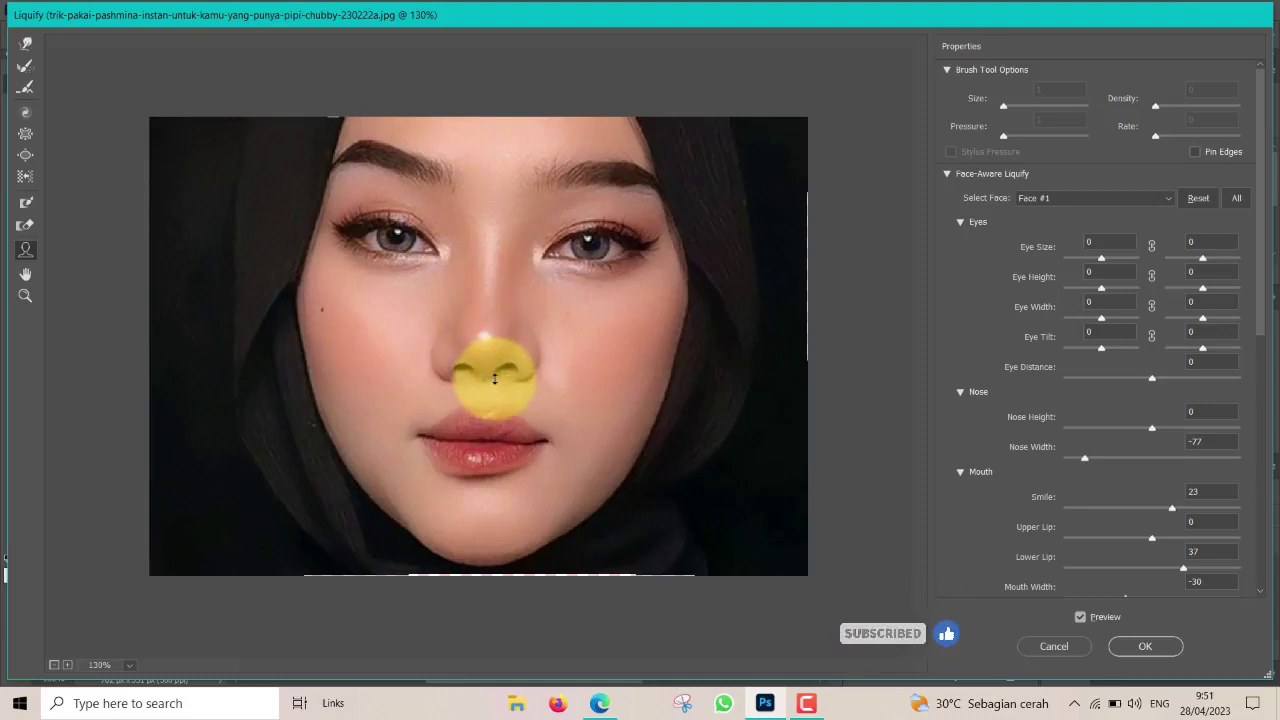
Drag the nose handle upward to set Nose Height to 7.
left_click_drag(494, 378, 492, 368)
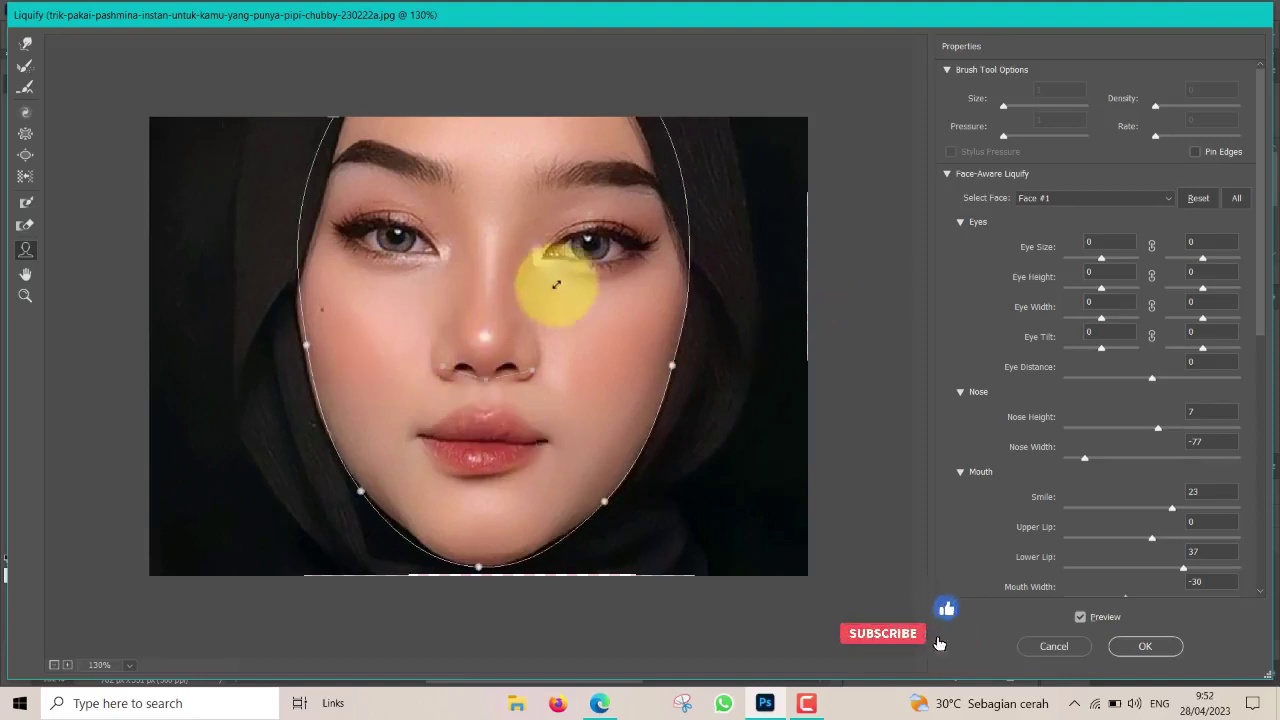
mouse_move(591, 225)
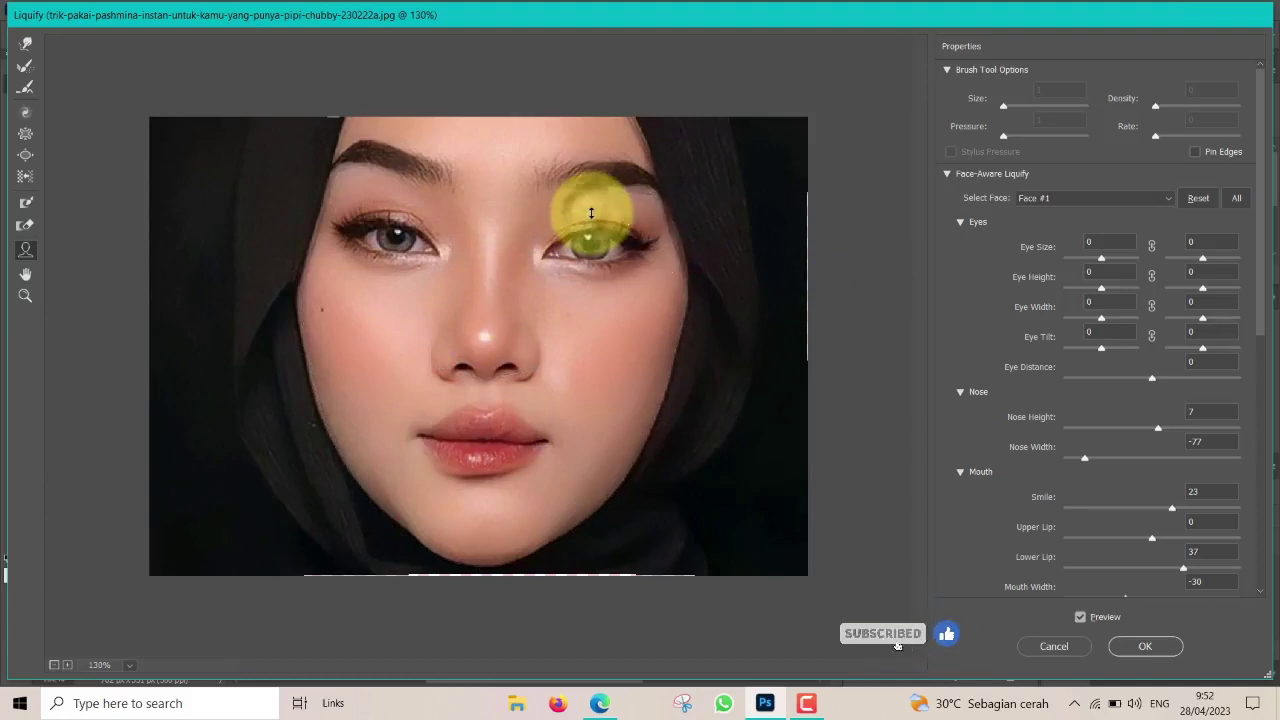
Set Eye Height -100/-92, Eye Width -70/-25, and tilt the left eye to -19.
mouse_move(593, 232)
left_mouse_down()
mouse_move(593, 244)
mouse_move(664, 243)
left_mouse_up()
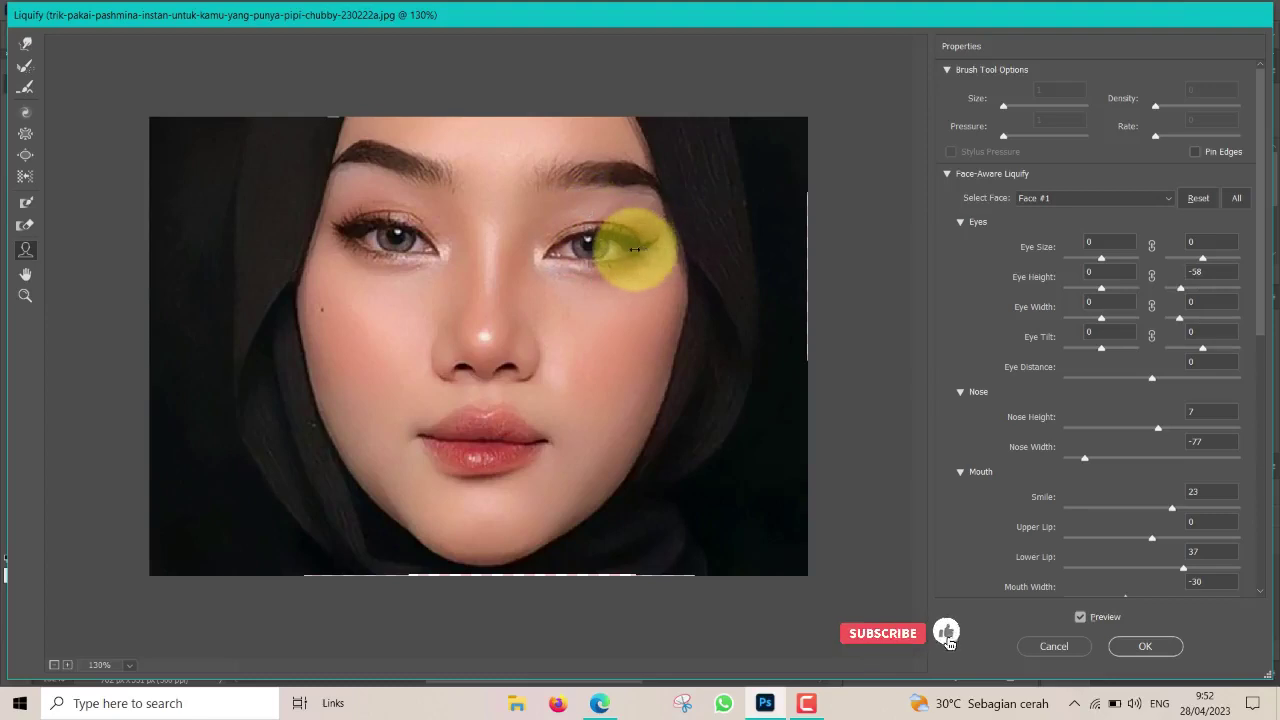
mouse_move(592, 248)
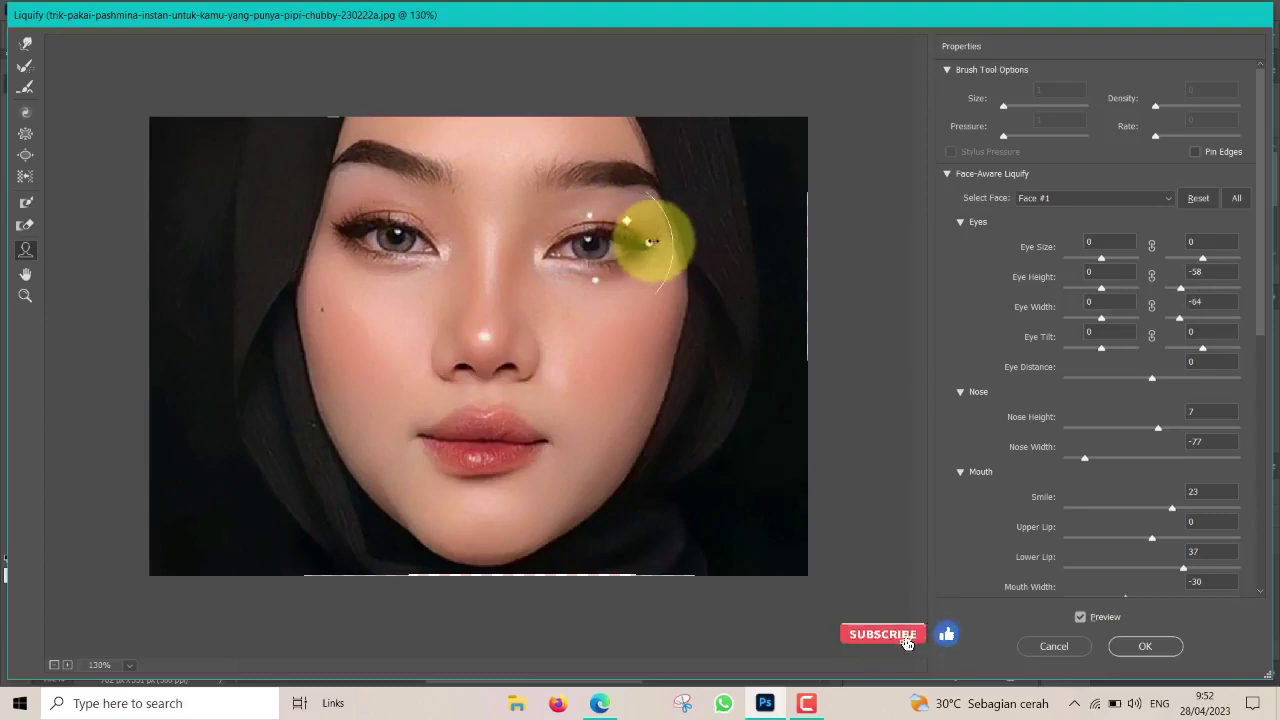
left_click_drag(652, 243, 673, 236)
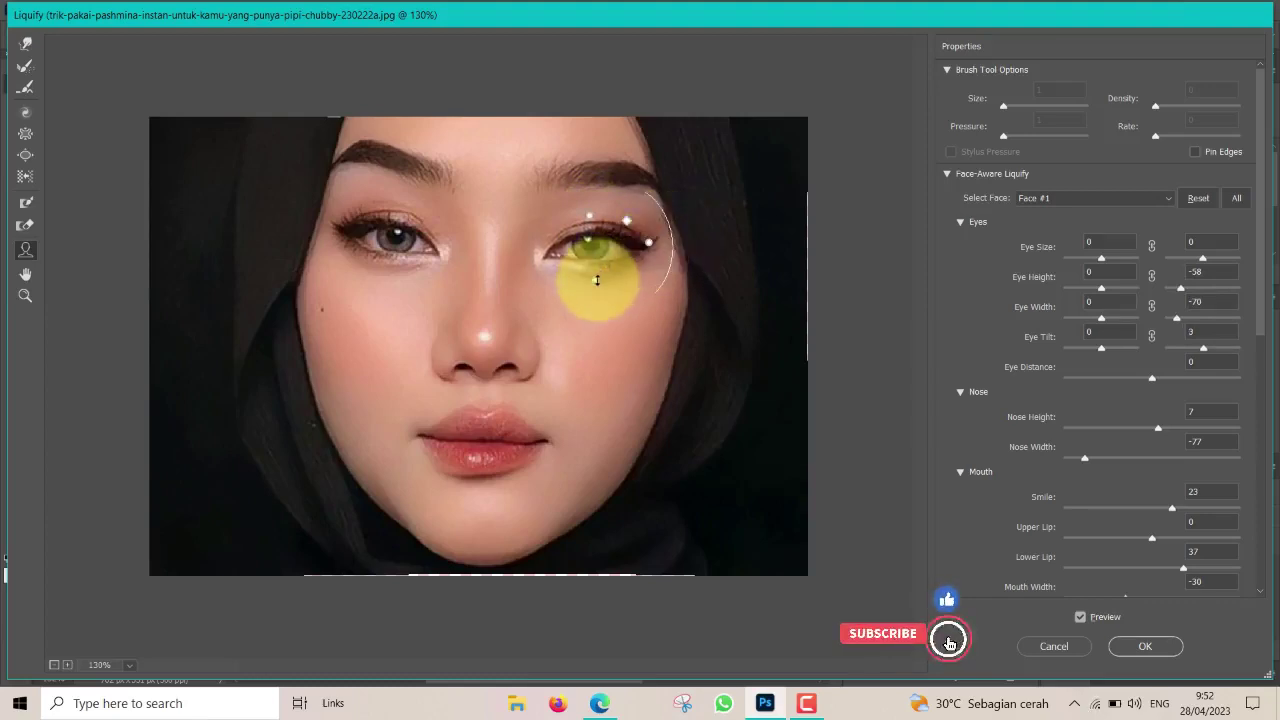
left_click_drag(596, 280, 597, 267)
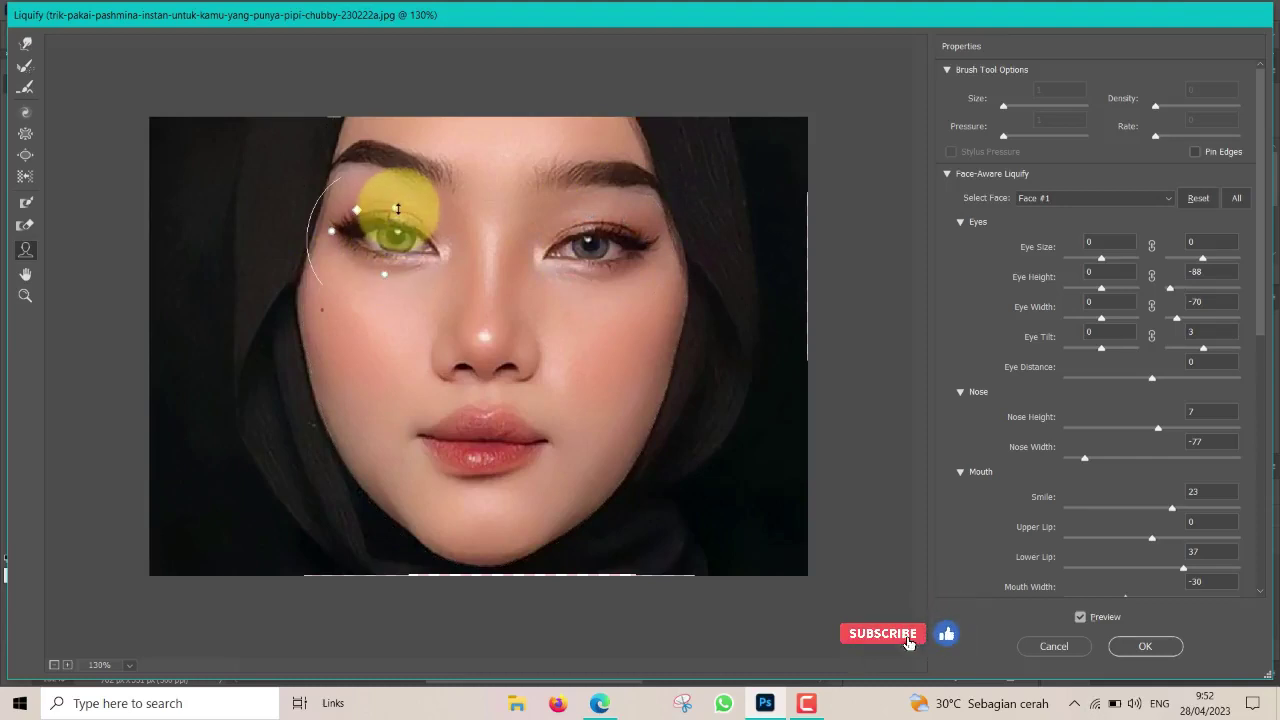
left_click_drag(404, 232, 395, 222)
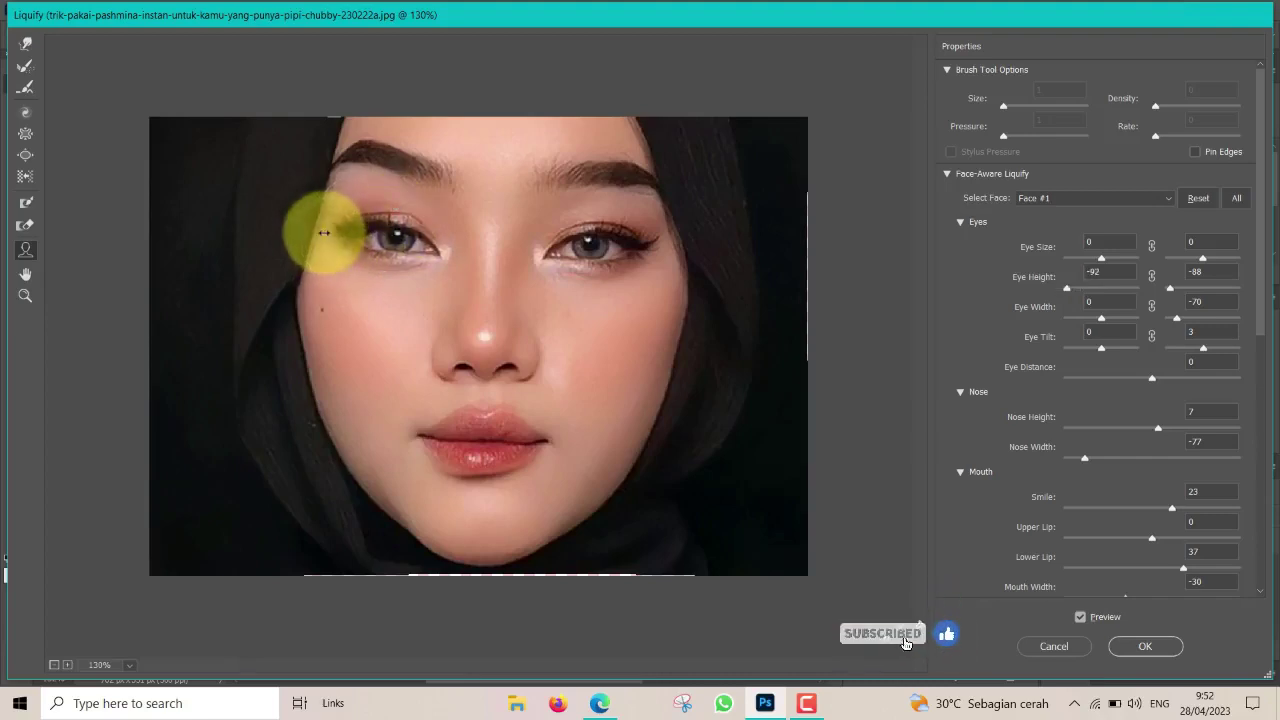
left_click_drag(338, 234, 314, 257)
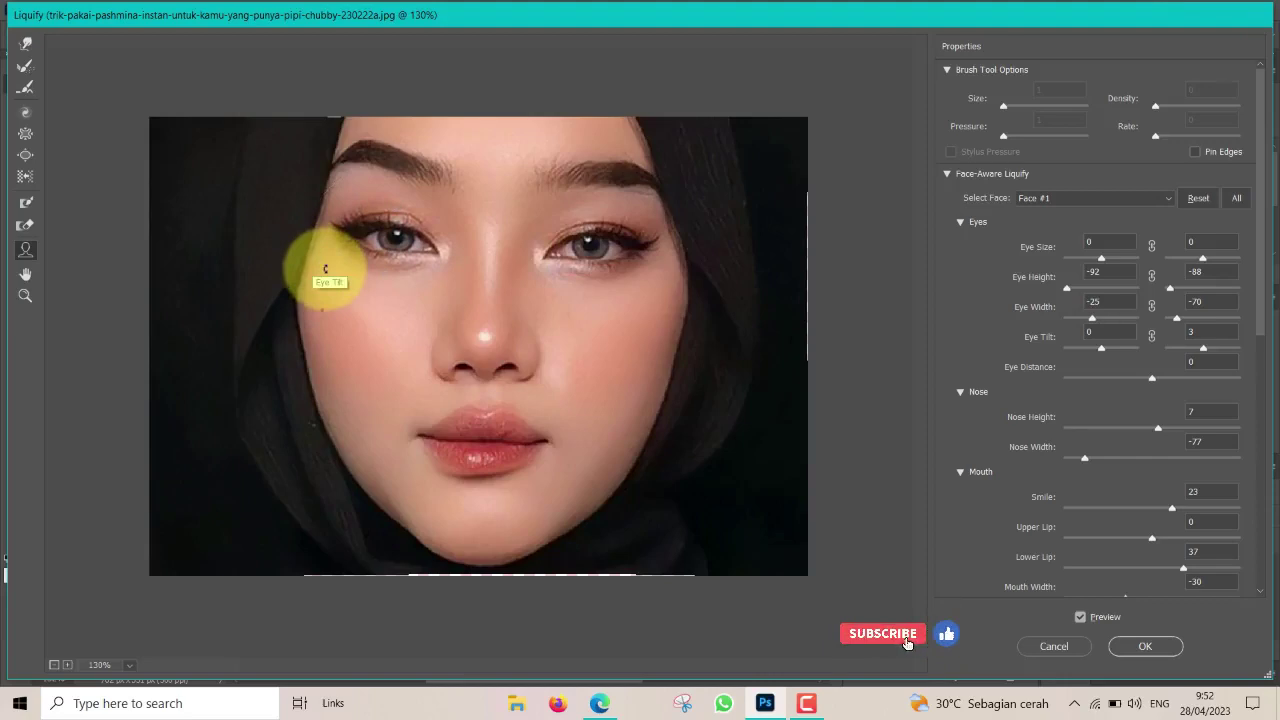
left_click_drag(325, 270, 320, 290)
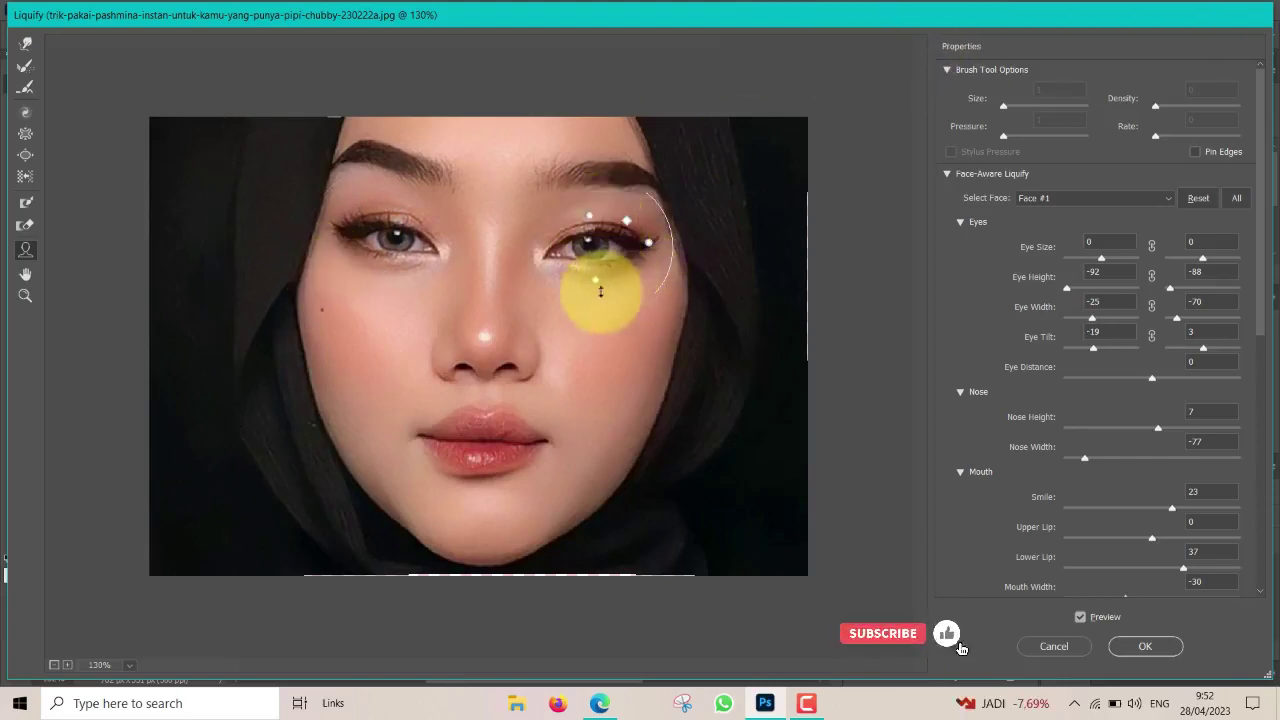
left_click_drag(596, 279, 595, 285)
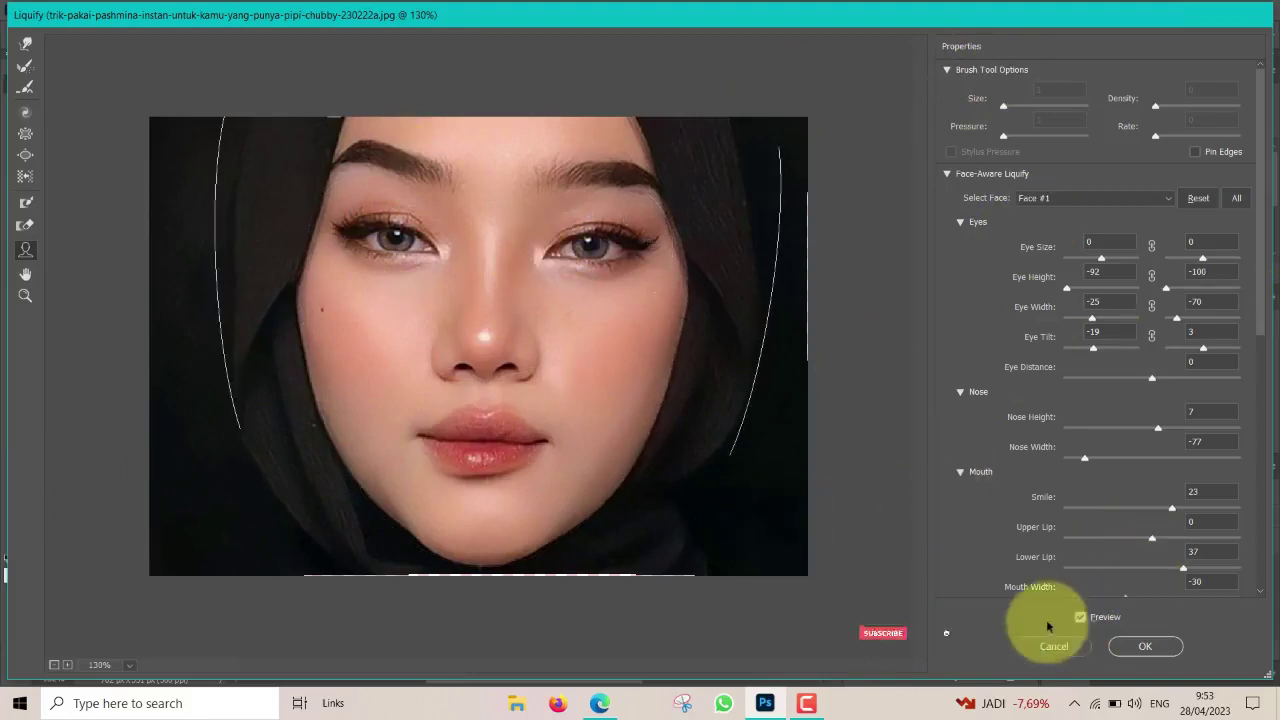
left_click(1080, 618)
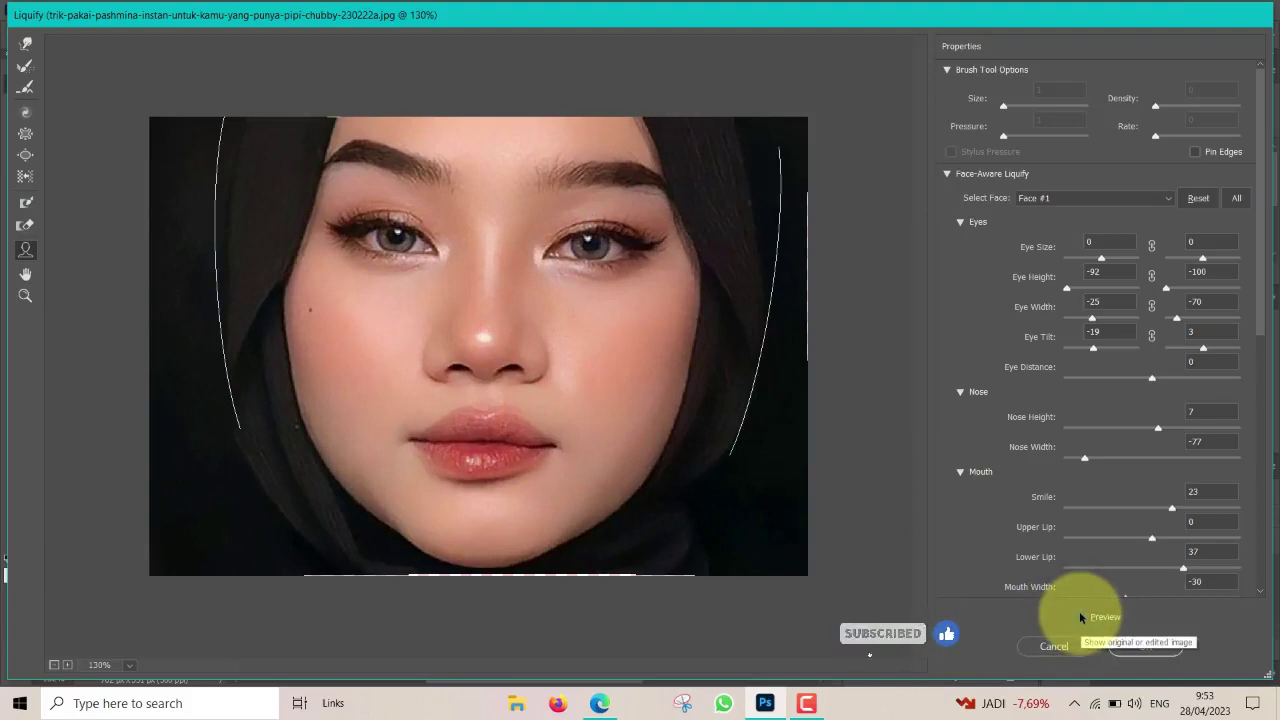
left_click(1080, 617)
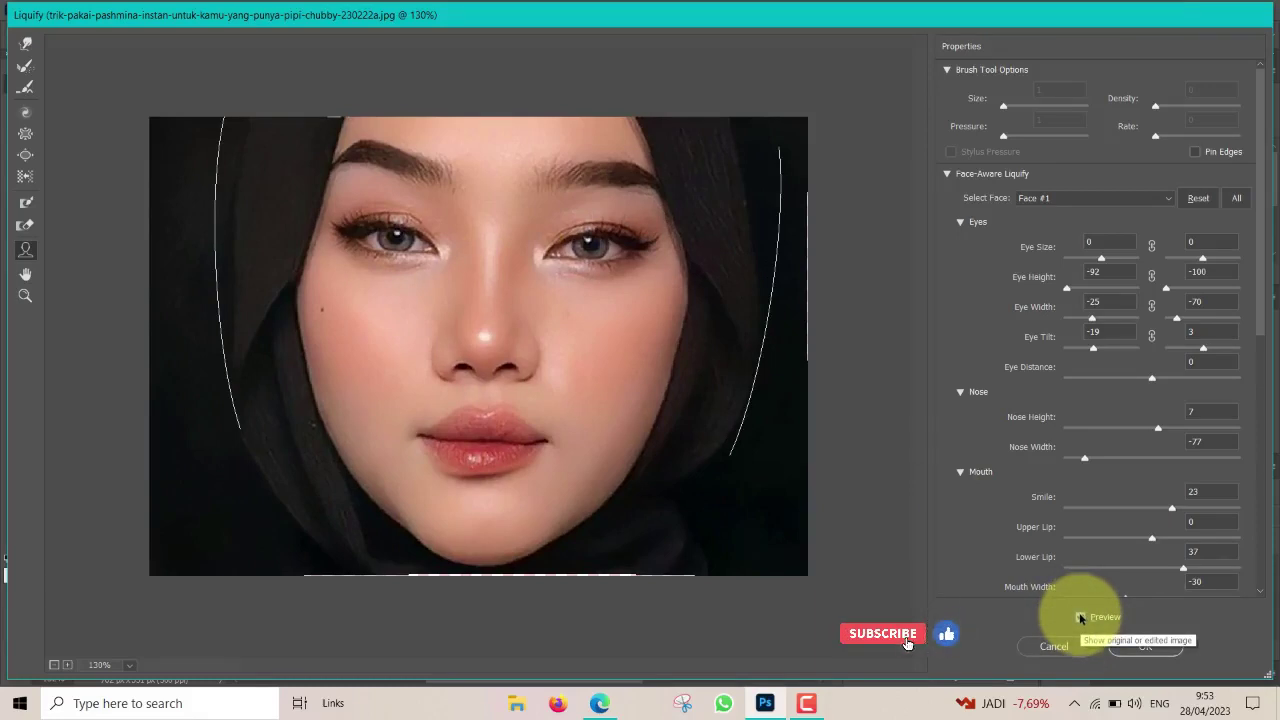
left_click(1080, 617)
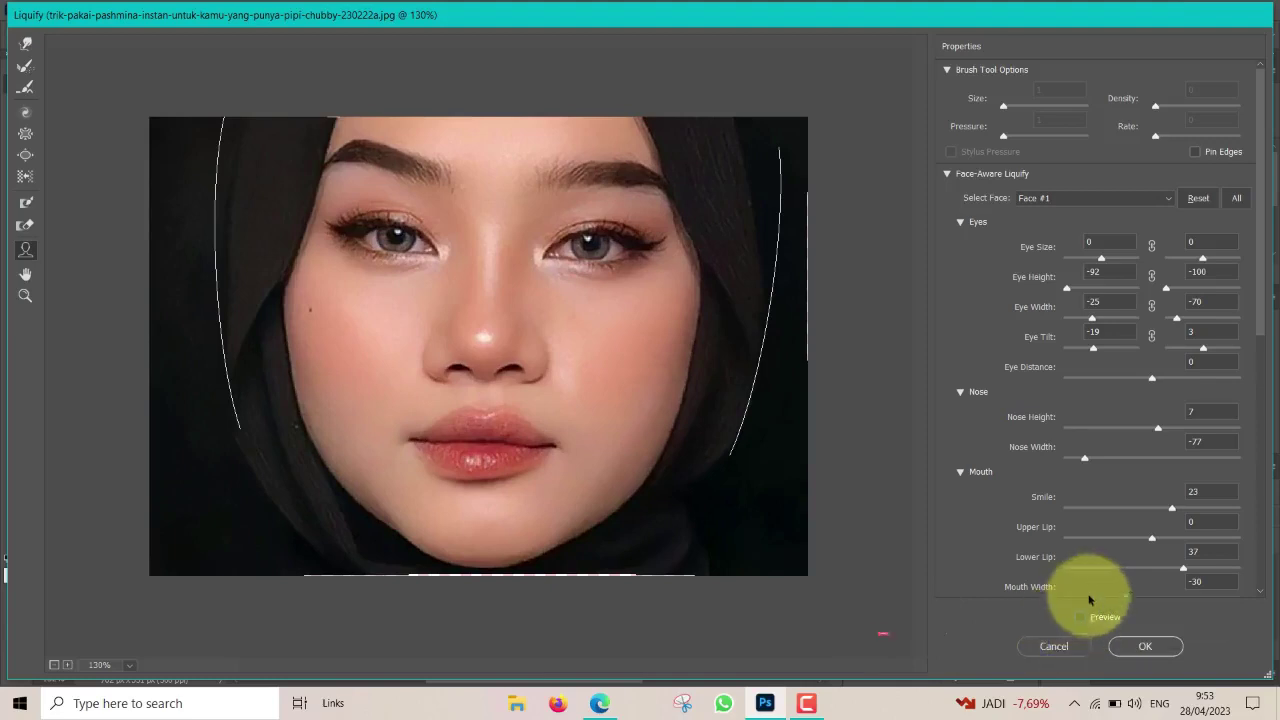
left_click(1080, 617)
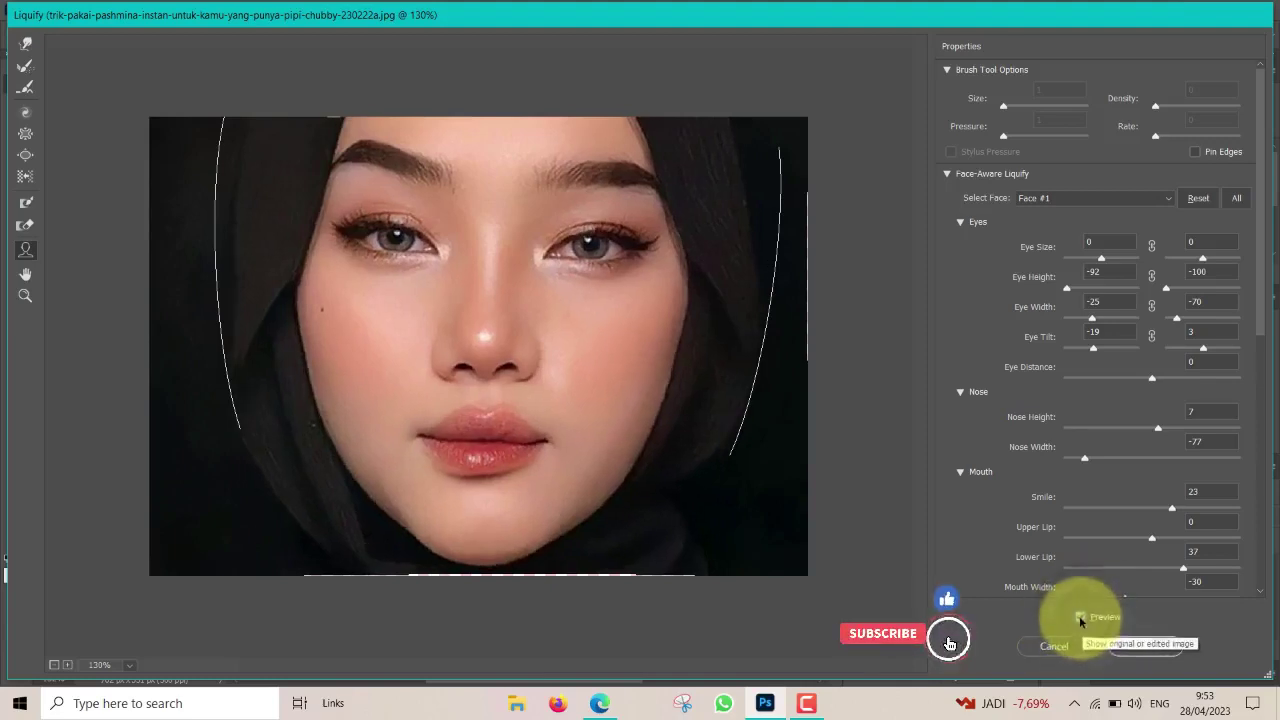
mouse_move(533, 251)
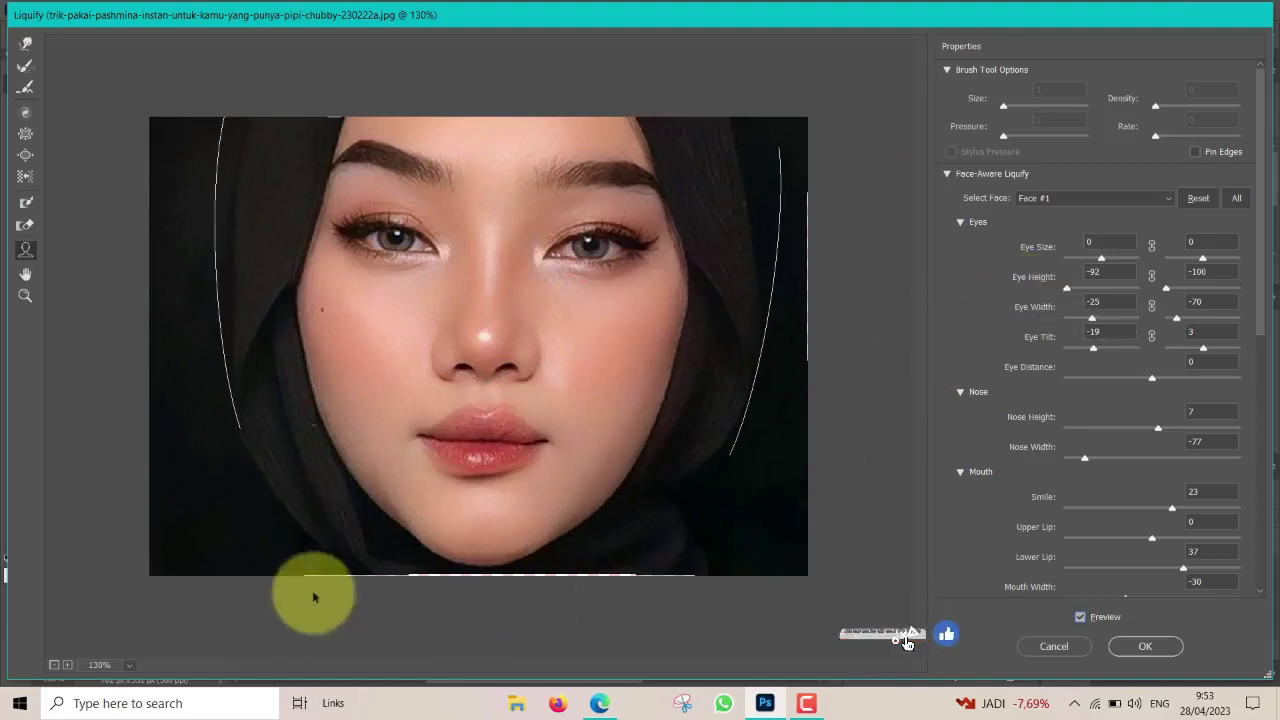
mouse_move(484, 330)
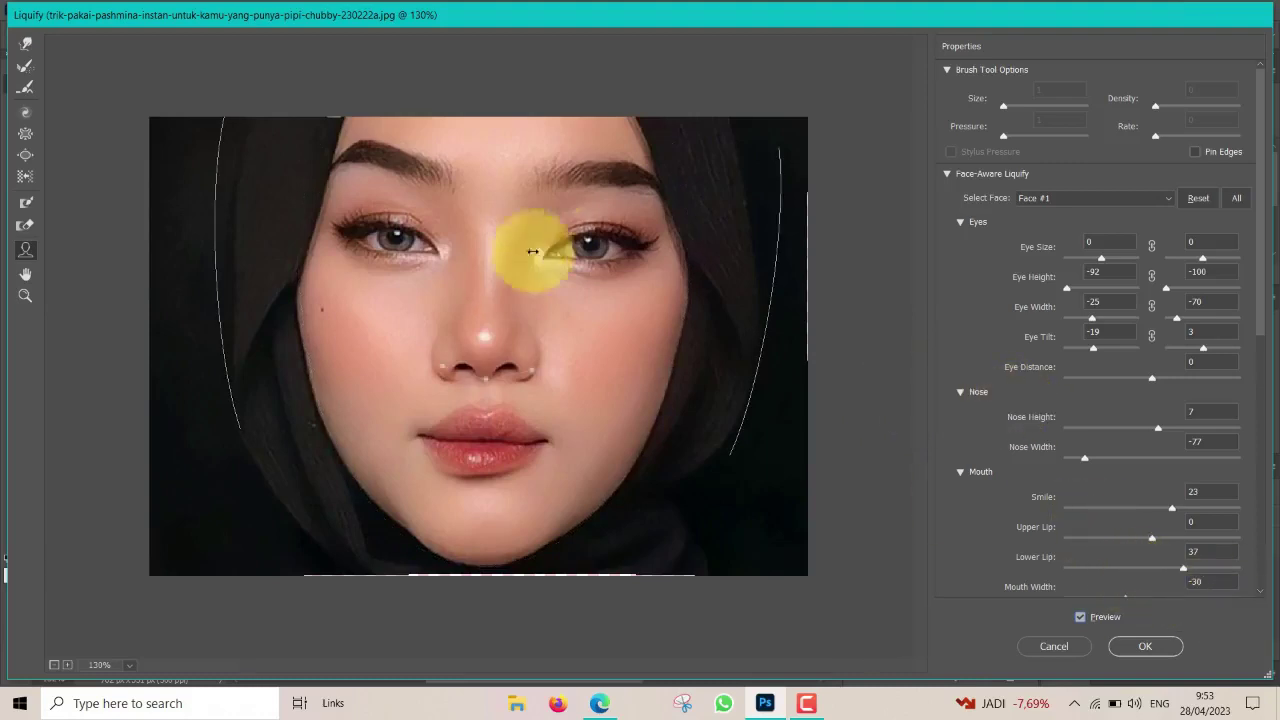
Apply the Liquify edits, then hide and re-show Layer 1 to compare with the original.
left_click(1143, 648)
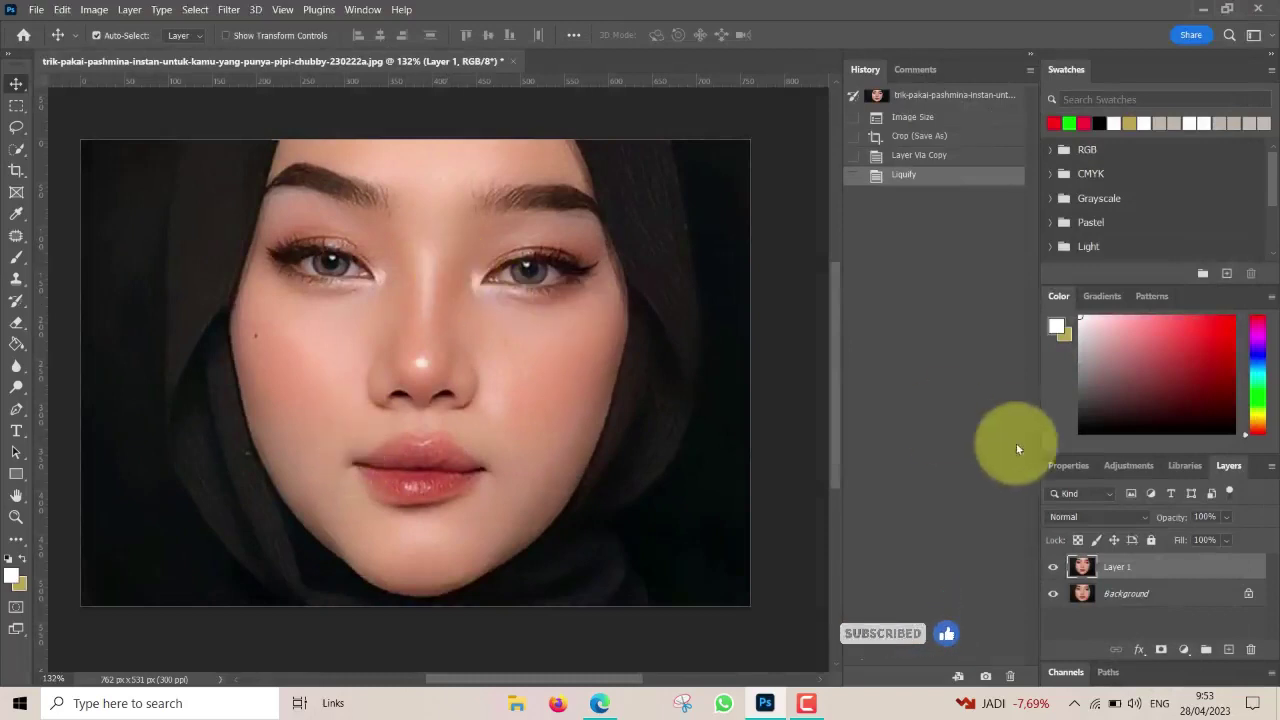
left_click(1054, 567)
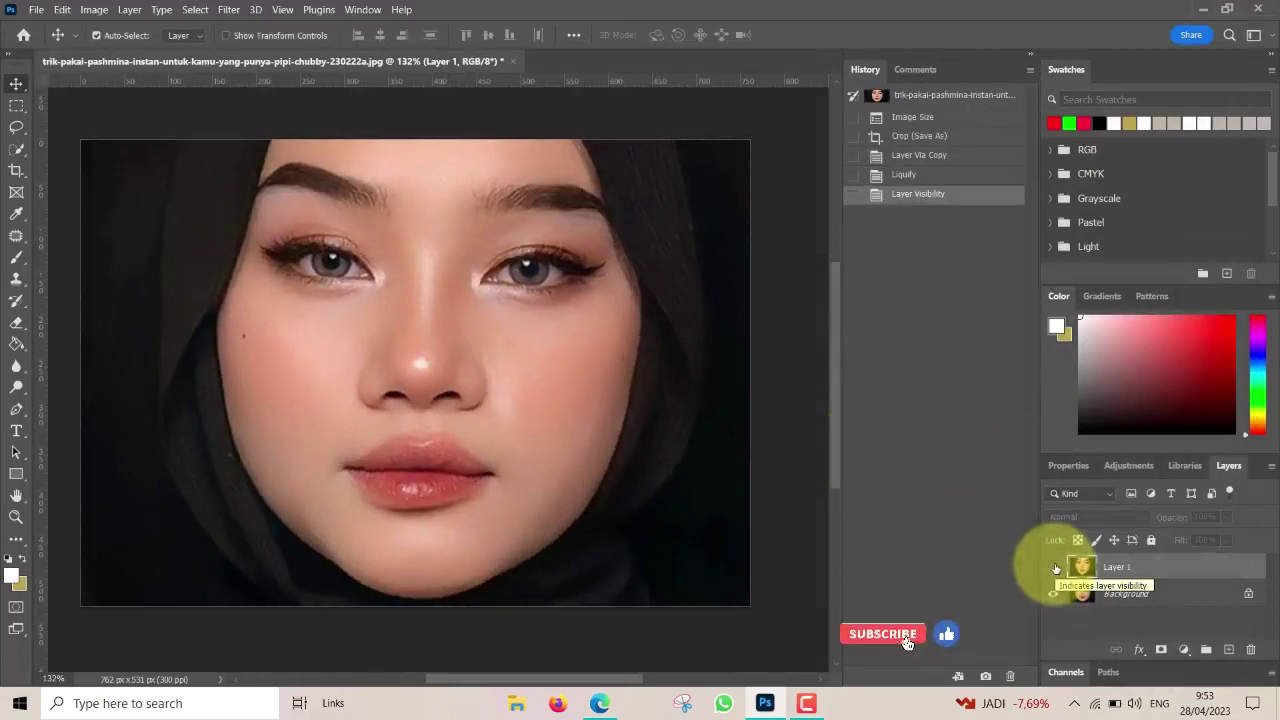
left_click(1054, 567)
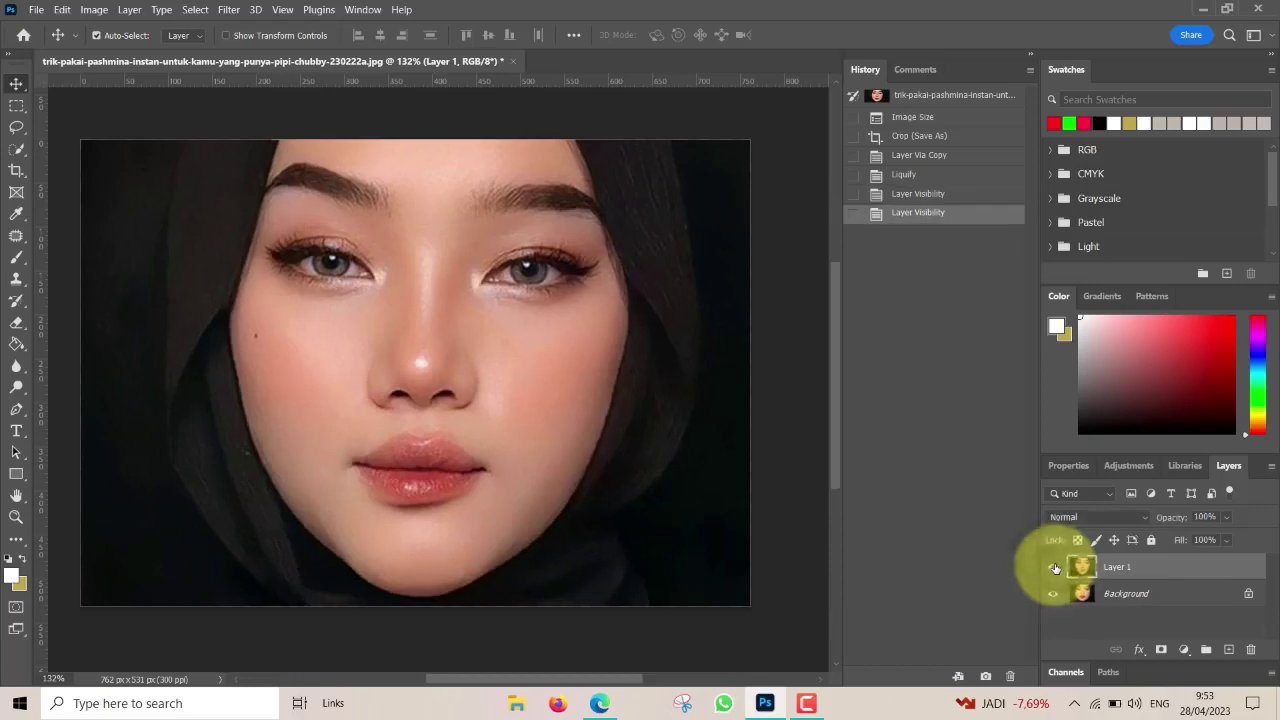